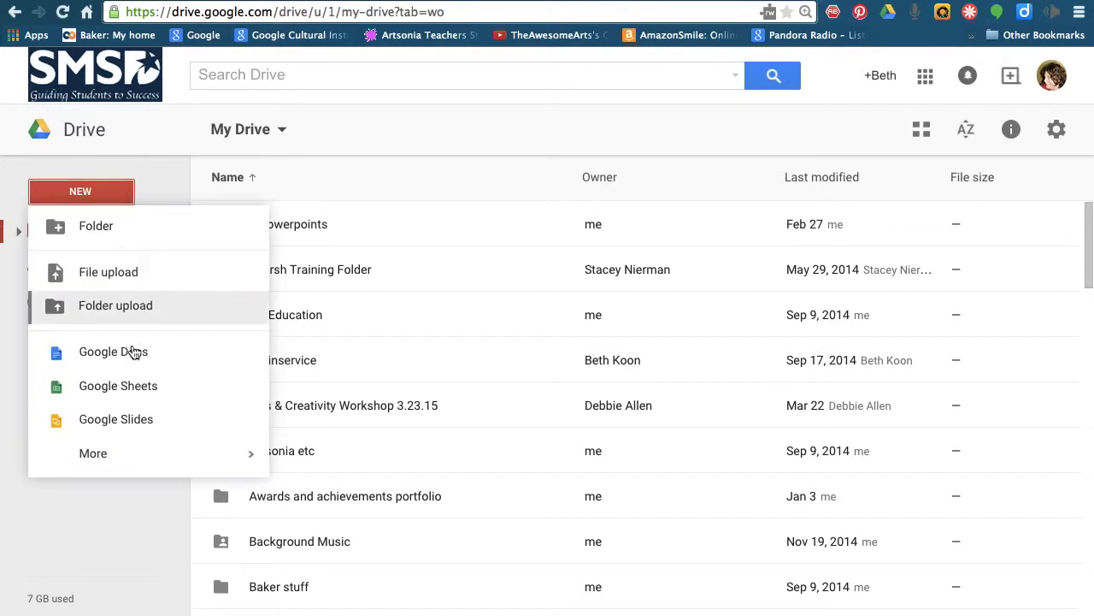
Step: Create a new Google Form and title its first question "First and Last Name"
click(392, 236)
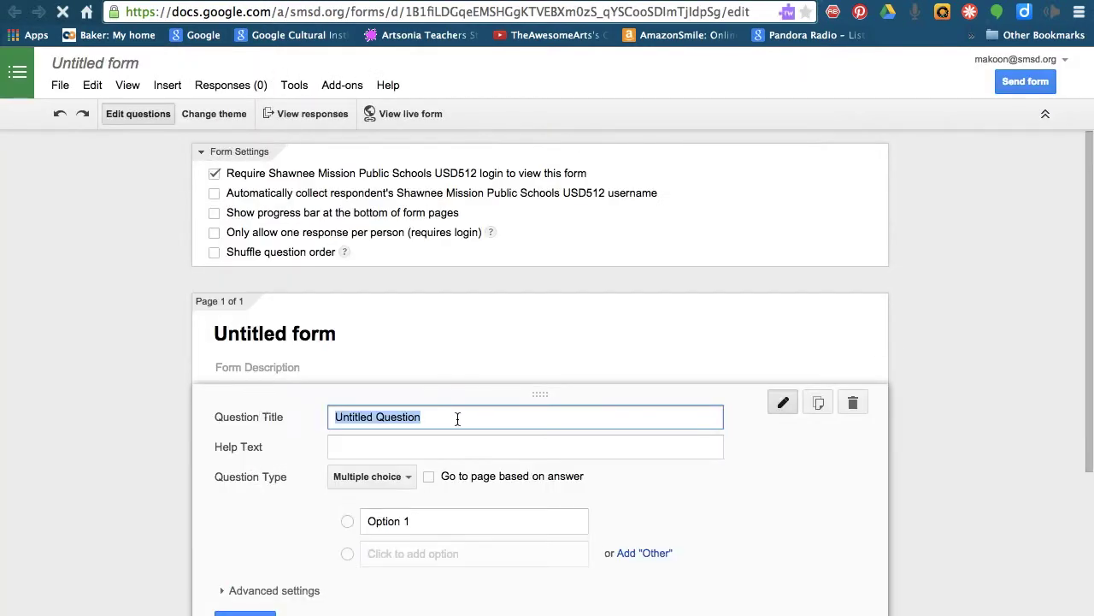
text(Name)
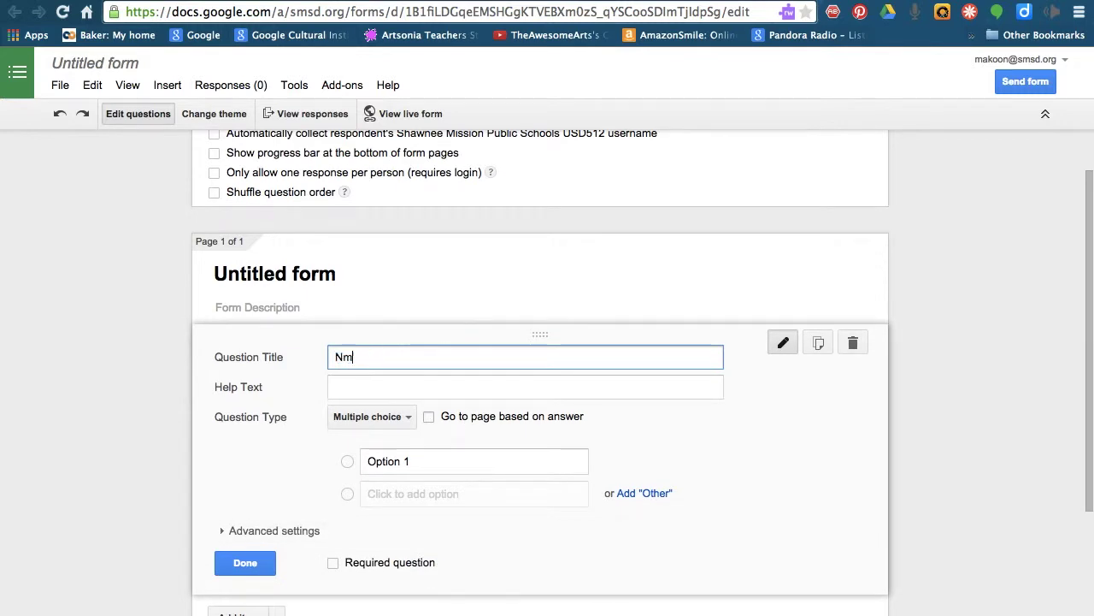
key(BackSpace)
key(BackSpace)
key(BackSpace)
key(BackSpace)
text(First and Last Name)
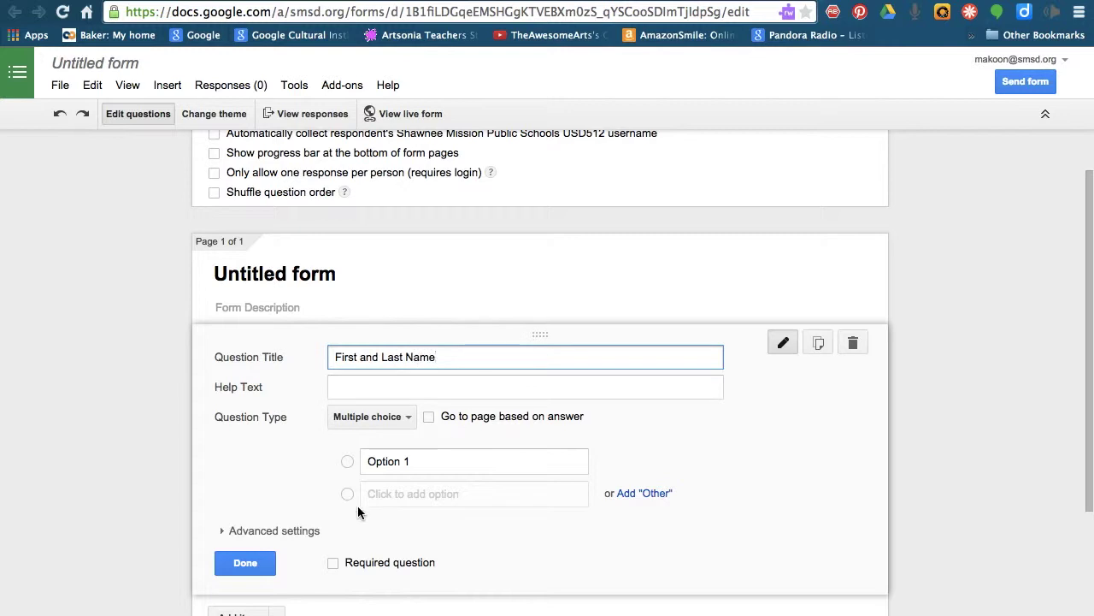
Step: Change the name question's type to Text and finish the question
click(359, 417)
click(379, 371)
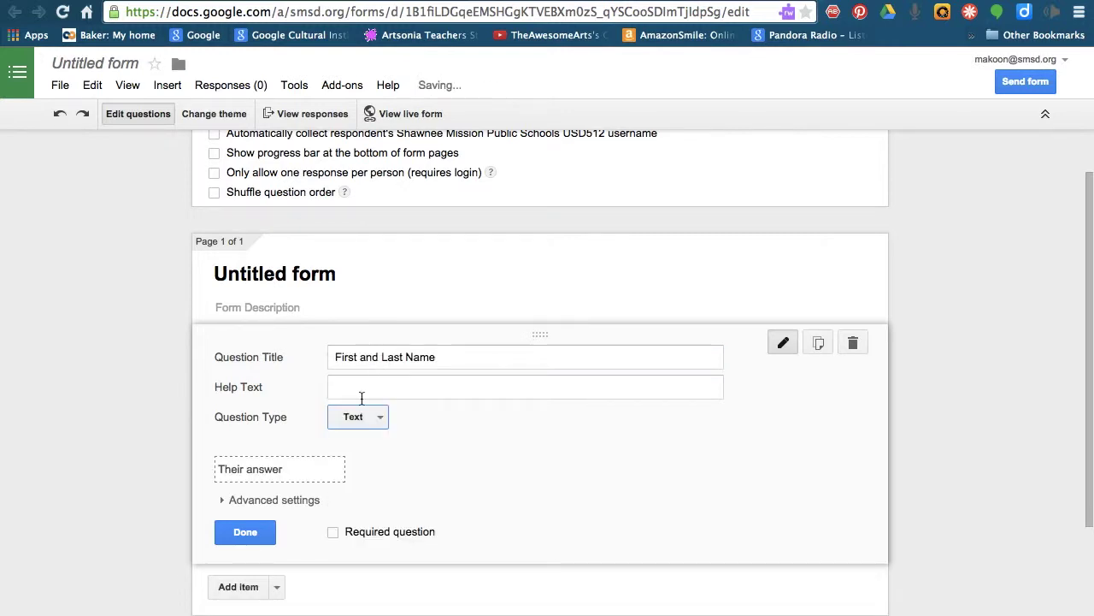
click(253, 530)
Step: Add a multiple-choice question titled "Current Grade Level"
click(239, 422)
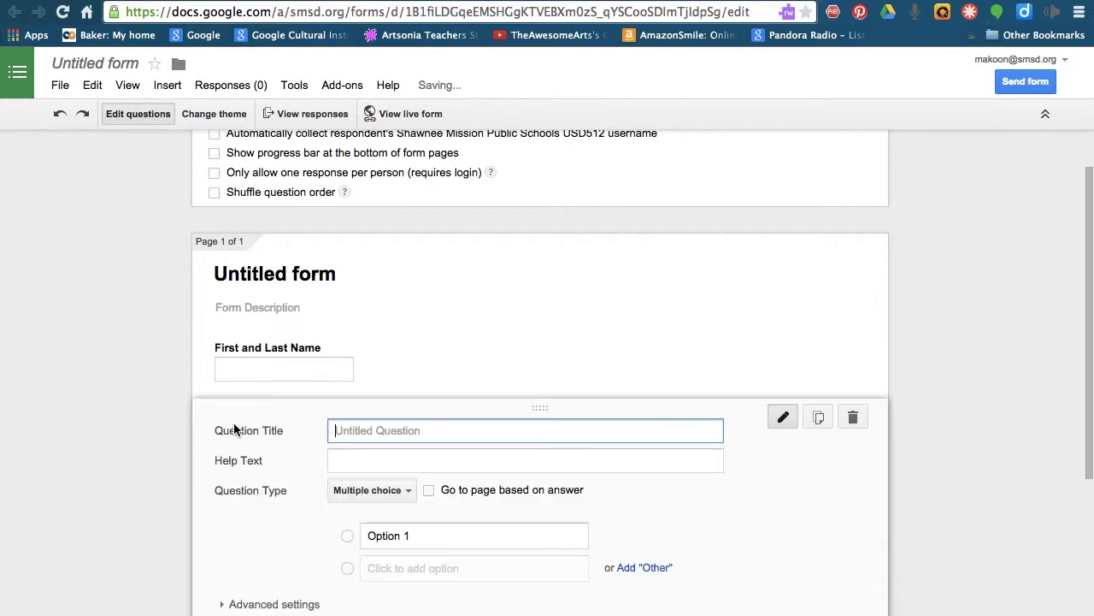
text(Cu)
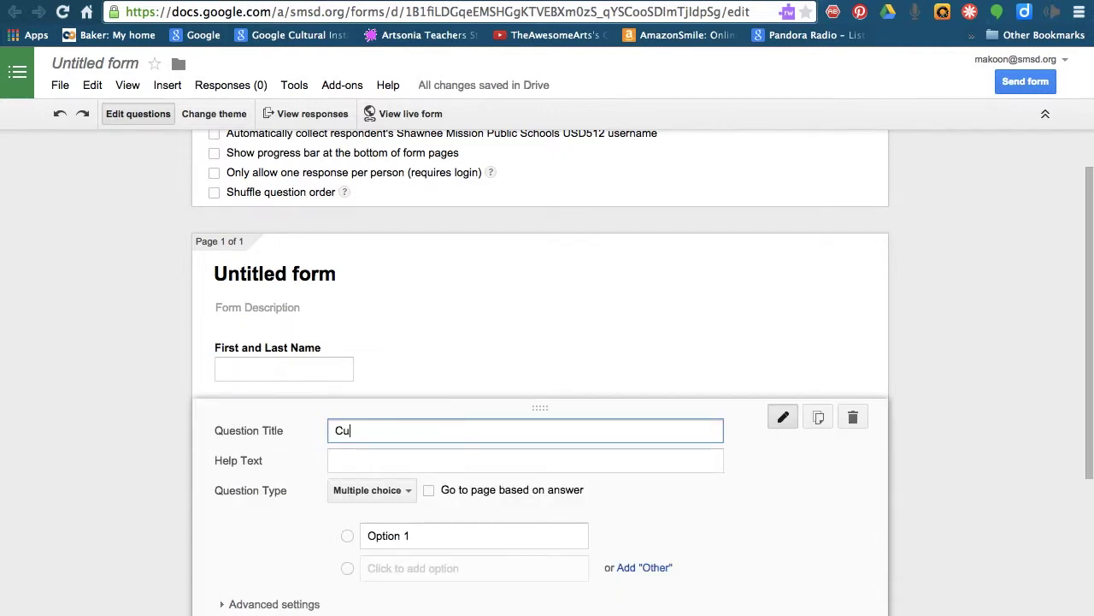
text(rrent Grade Level)
Step: Enter the answer options Freshman, Sophmore, Junior and Senior for the grade level question and finish it
scroll(452, 379, down, 3)
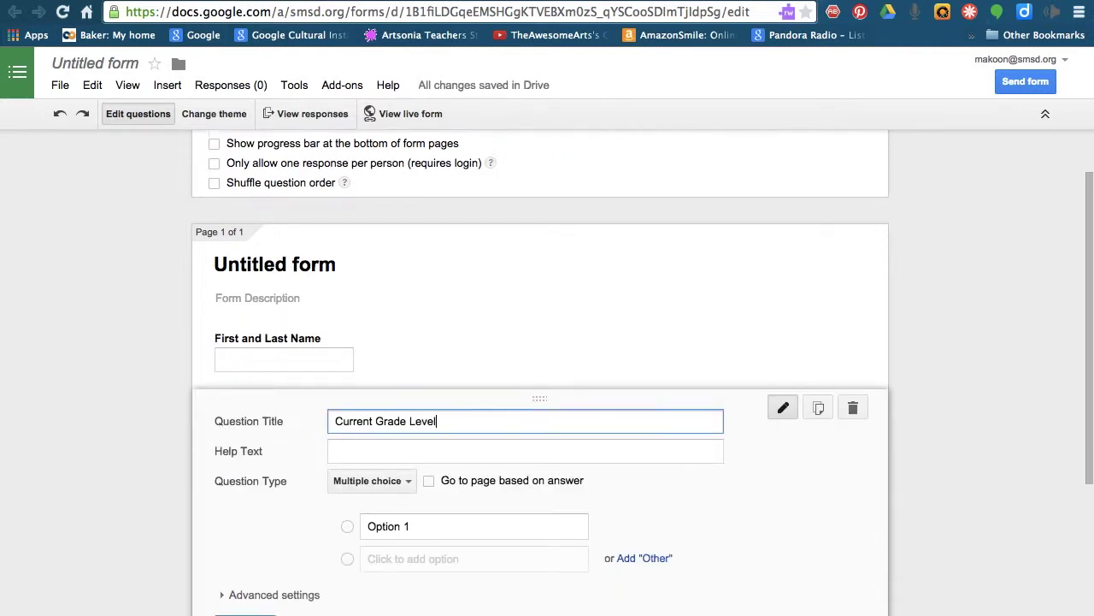
click(453, 380)
text(Freshman)
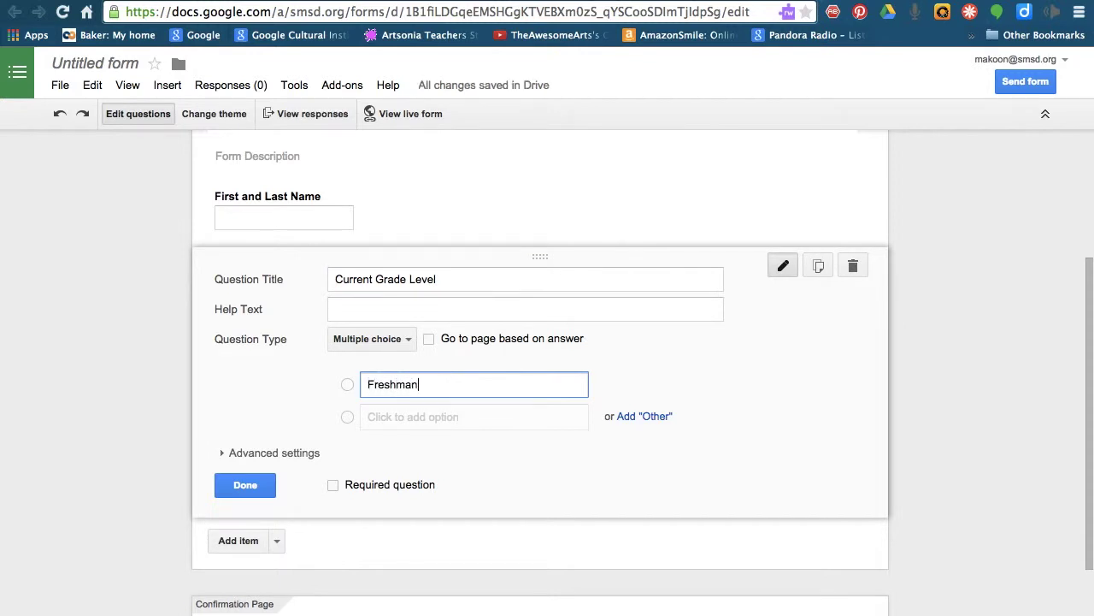
key(Return)
text(Sophmore)
key(Return)
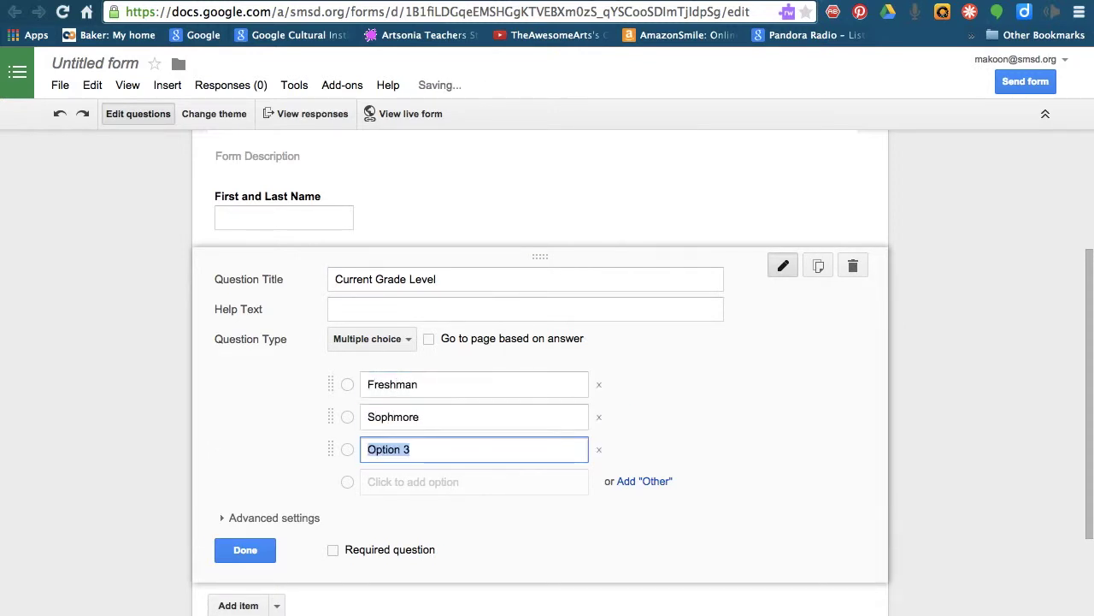
text(Junior)
click(645, 494)
click(596, 515)
click(445, 473)
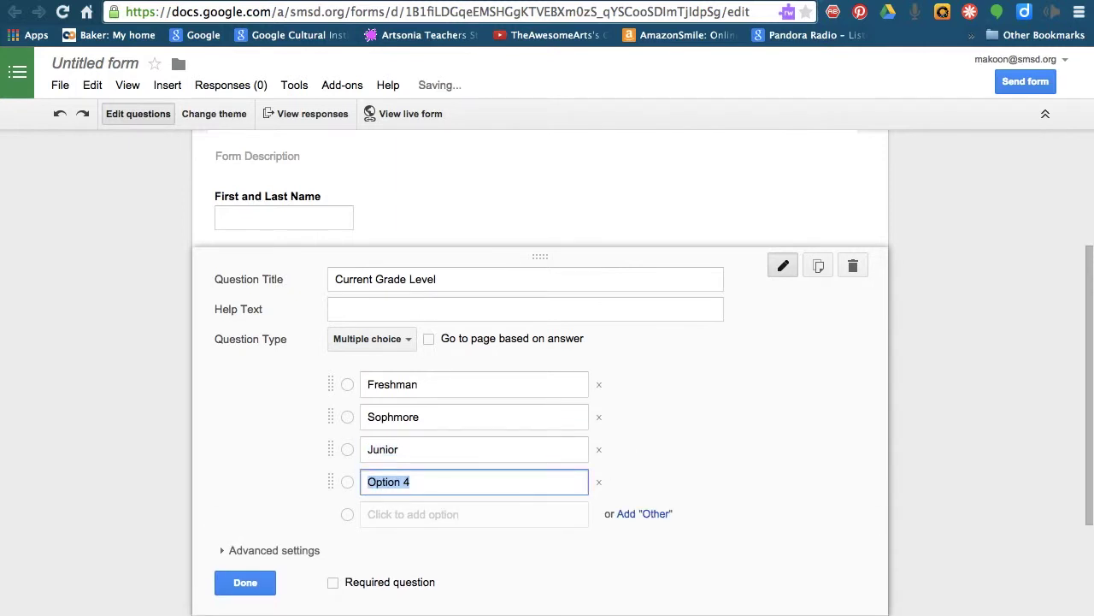
text(Si)
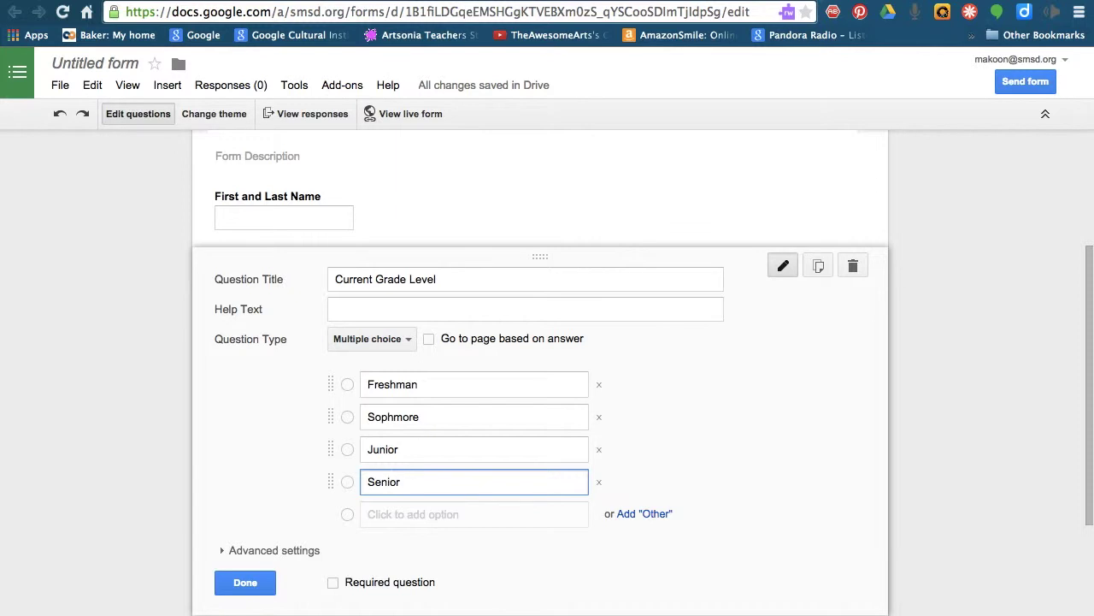
click(250, 587)
Step: Add a question titled "What is your current GPA" and set its type to Scale
click(237, 408)
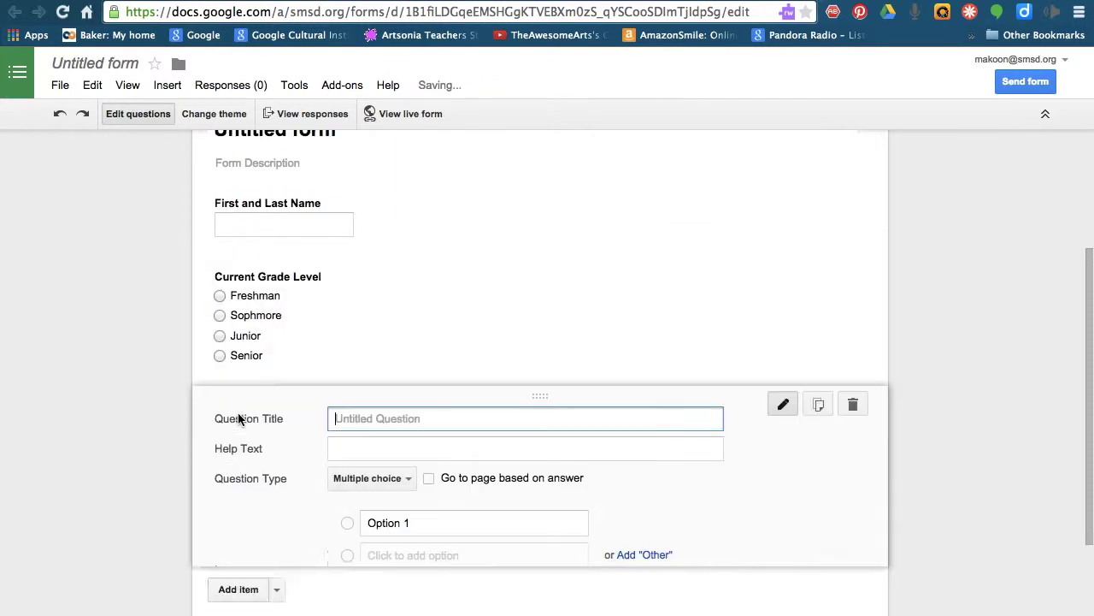
text(What is your)
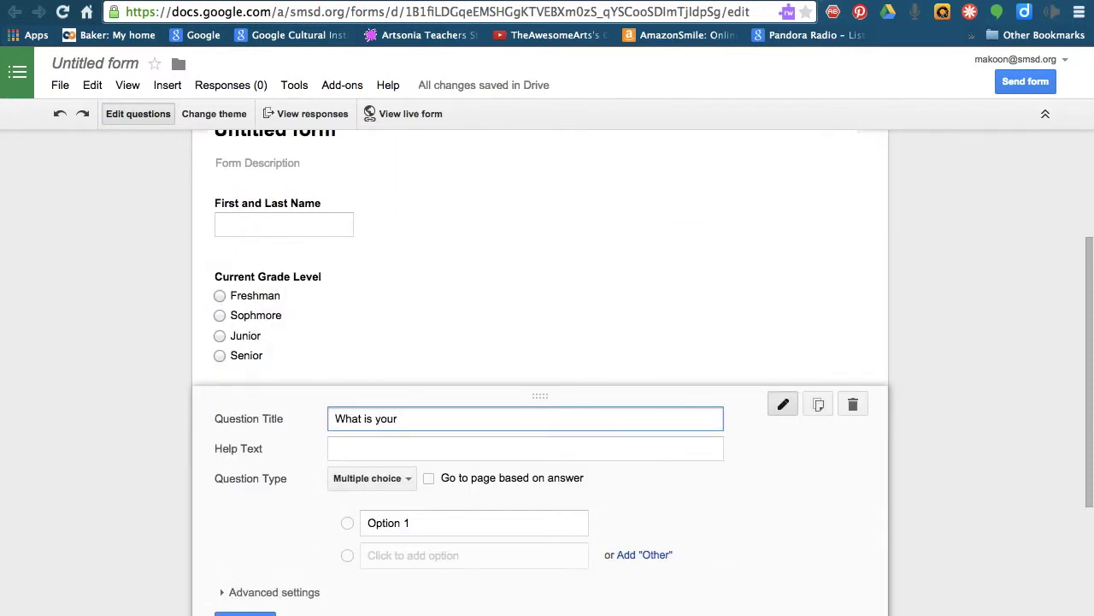
text( current G)
key(BackSpace)
text(geGPA)
click(371, 478)
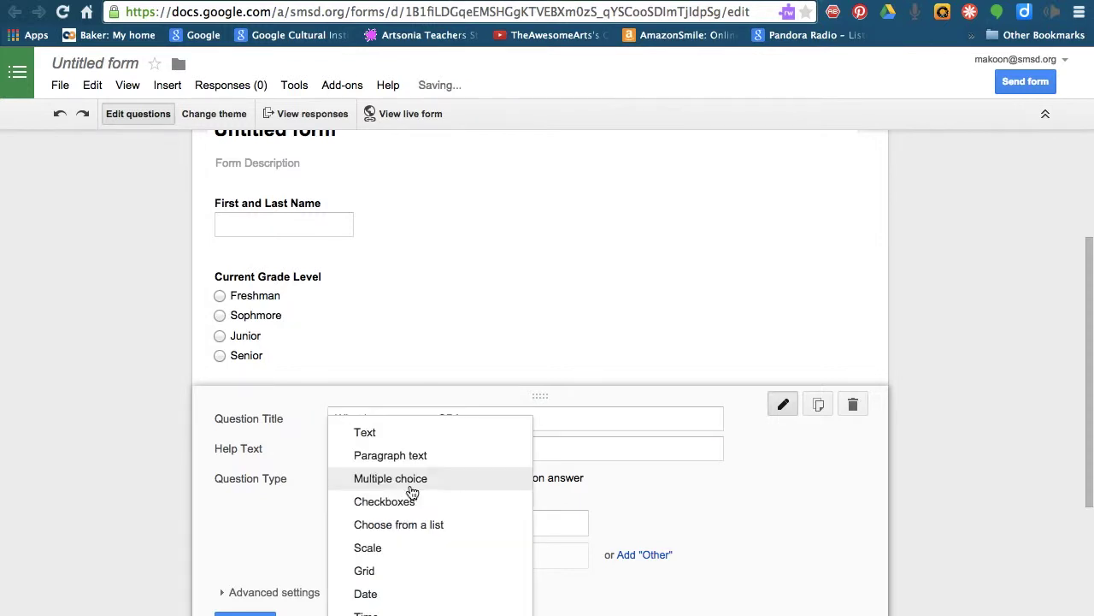
click(418, 557)
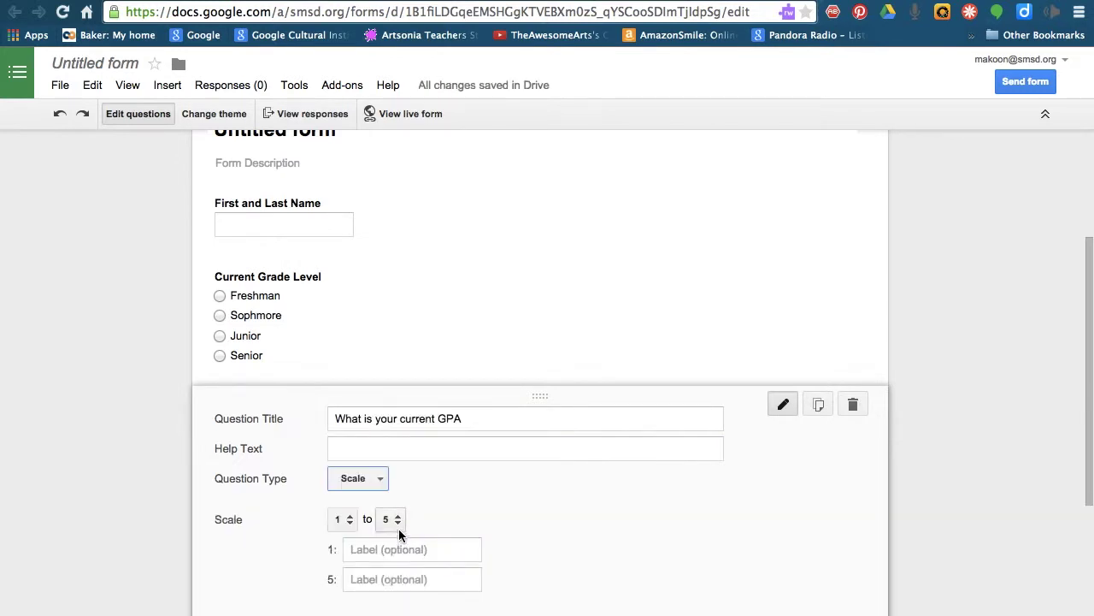
Step: Set the GPA scale to run up to 4, labelling 1 as "mostly F" and 4 as "Mostly A"
scroll(398, 530, down, 3)
click(398, 369)
click(393, 347)
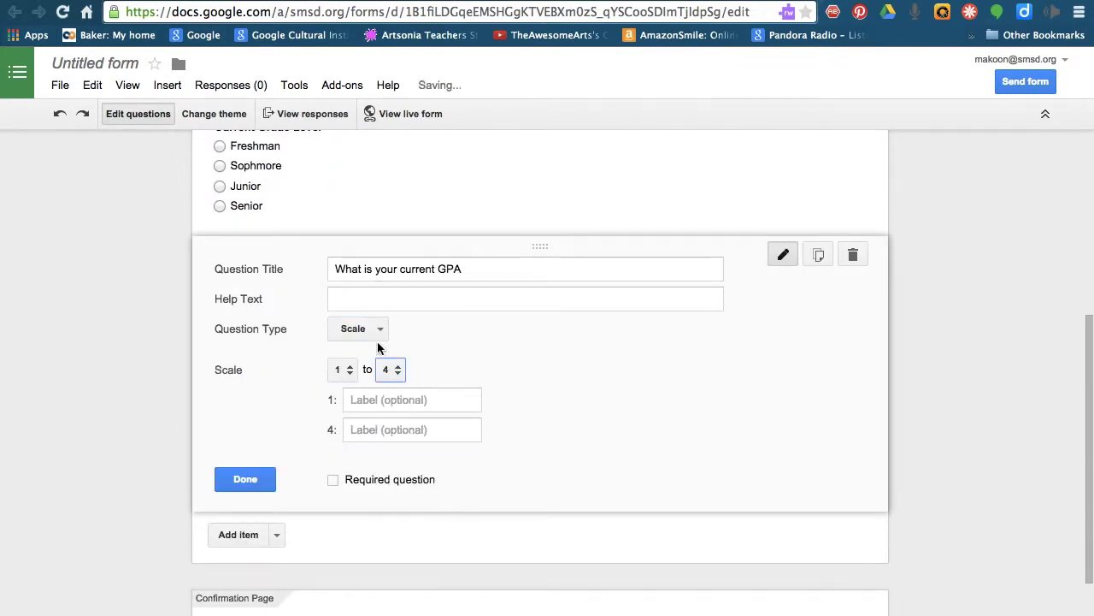
click(377, 402)
text(mos)
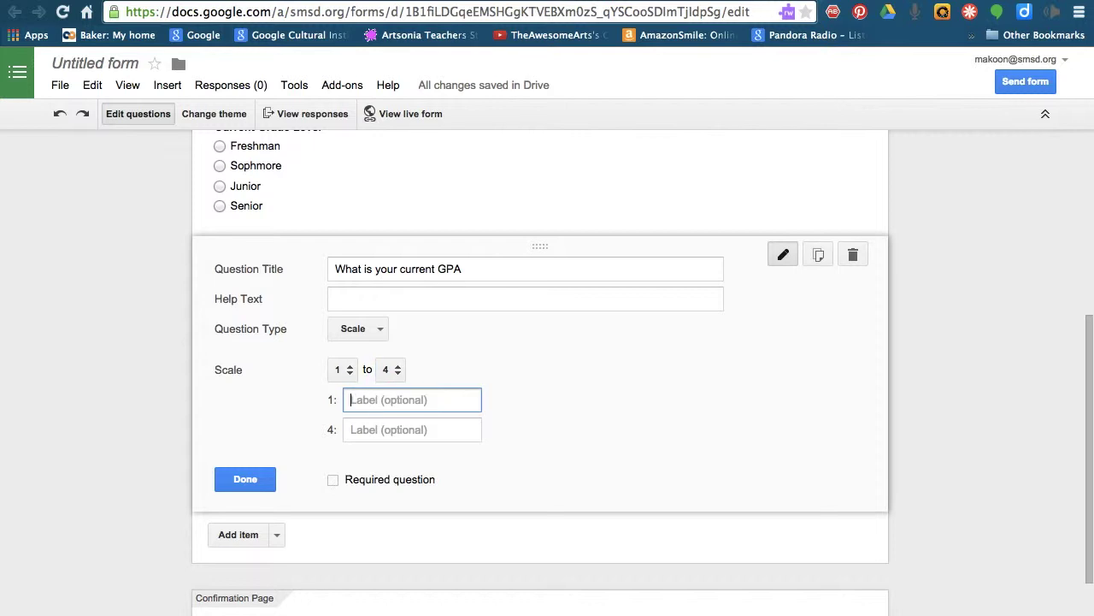
click(385, 432)
text(Mostly A)
Step: Add a question mark to the end of the GPA question's title and finish the question
click(482, 269)
text(?)
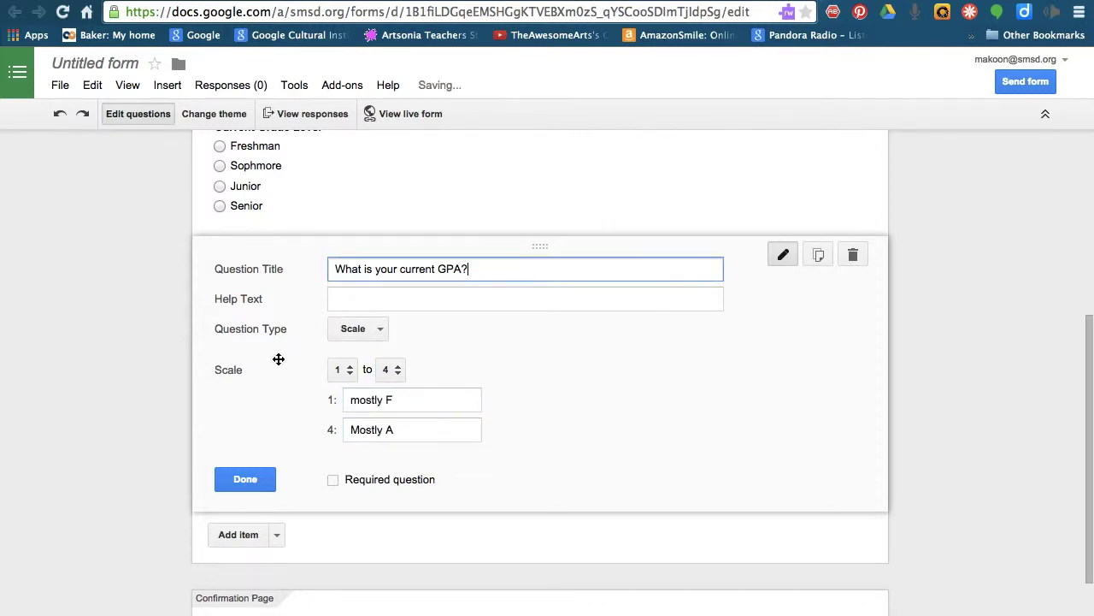
click(245, 479)
Step: Add a Checkboxes question titled "What extra-curricular activities do you participate in", correcting the misspelled word
click(237, 410)
click(373, 483)
click(376, 501)
click(435, 418)
text(What extra-curricular)
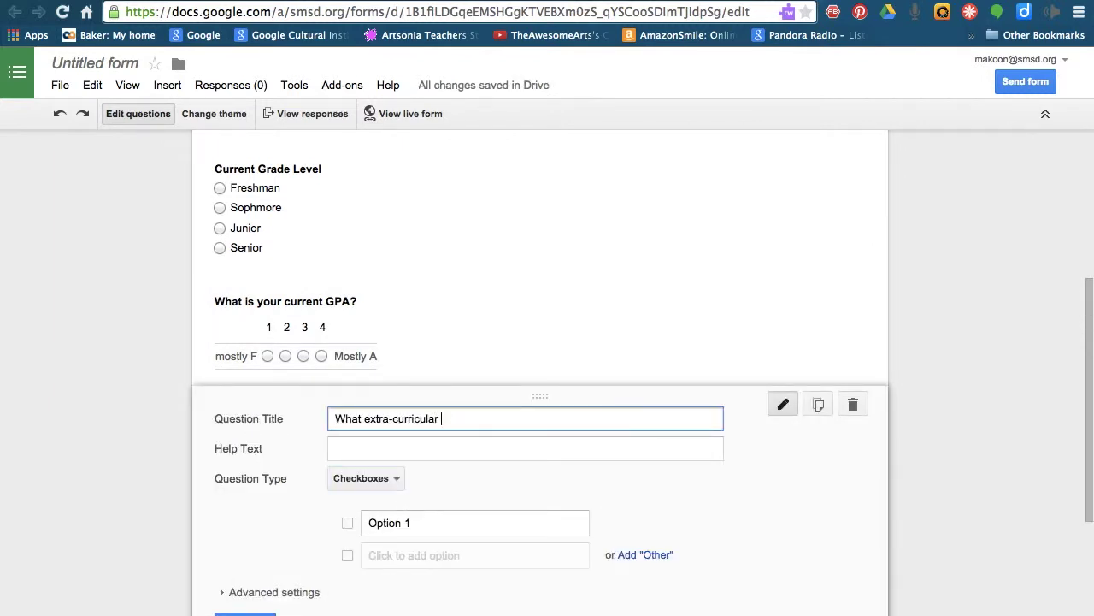
text( activities to you particpate in)
right_click(566, 421)
click(599, 145)
Step: Enter Sports, Drama, Arts and Student Council as the first four checkbox options
click(409, 523)
text(Sports)
key(Return)
text(Drama)
key(Return)
text(Arts)
key(Return)
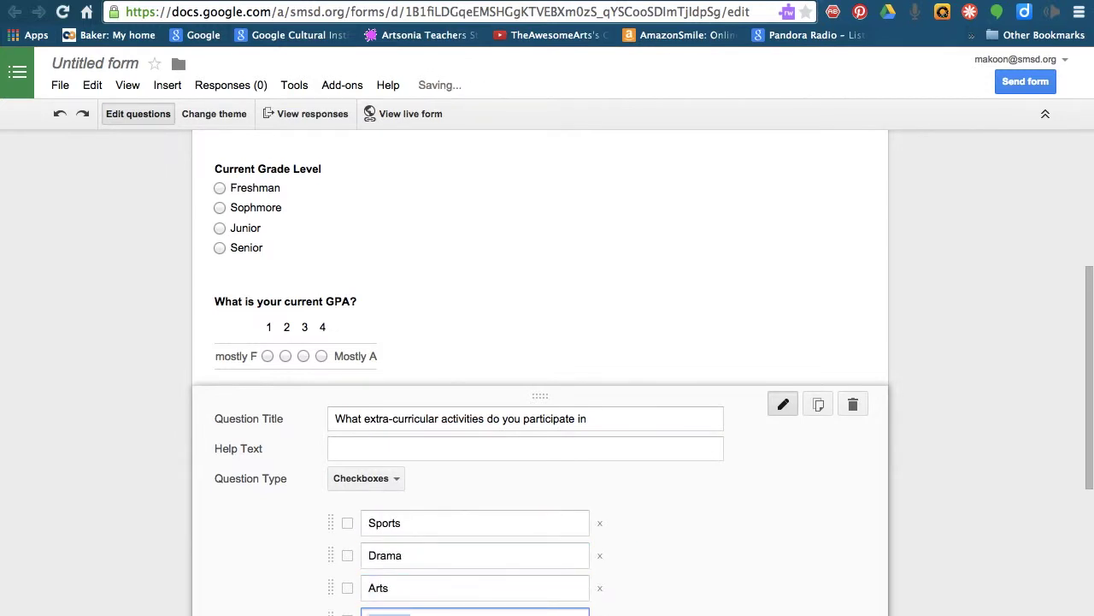
text(Club)
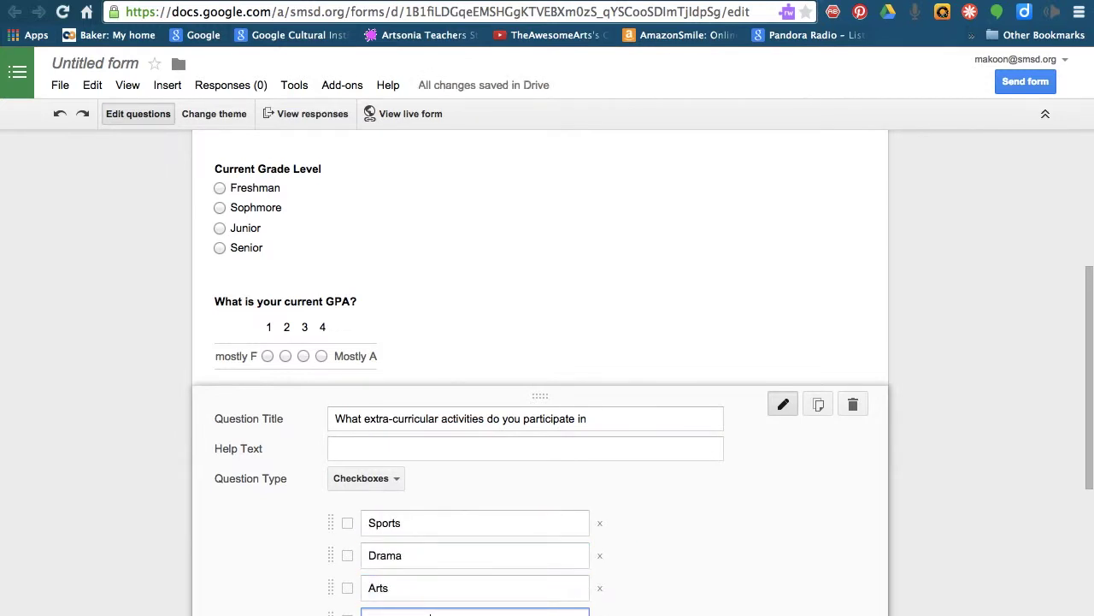
key(Return)
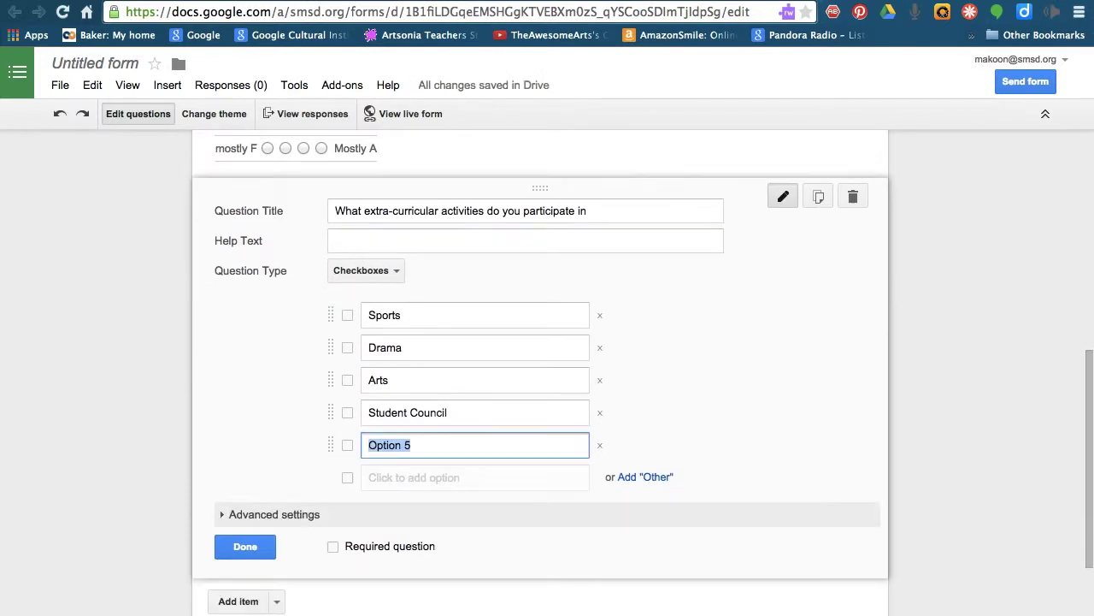
Step: Add the checkbox options Science Enrichment, Langauge Arts, Mathletics and Civics Enrichment
text(Science Enrichment)
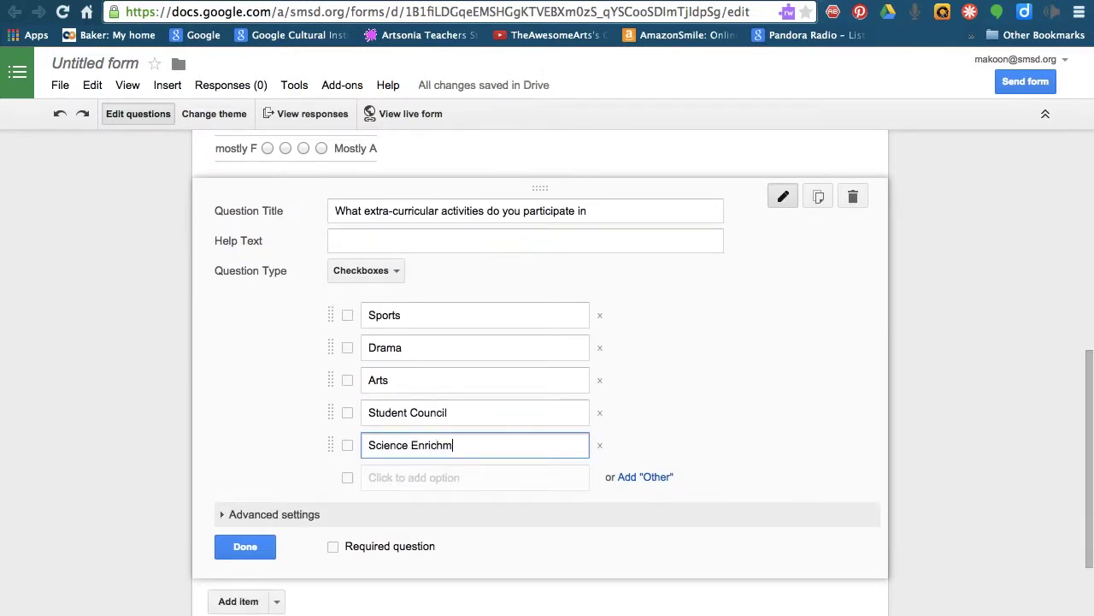
key(Return)
text(Langau)
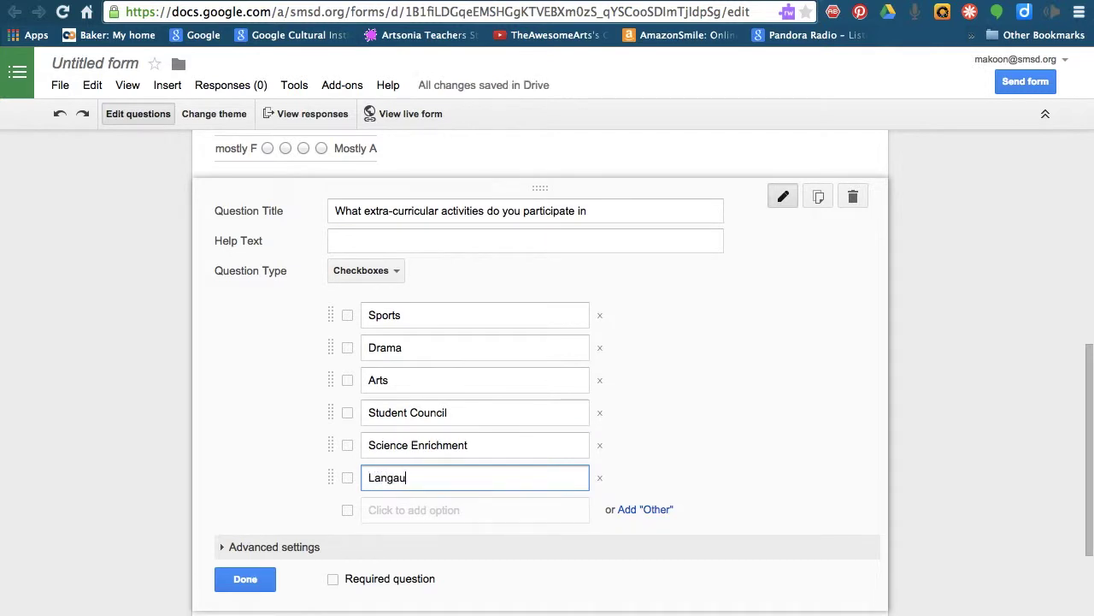
text(ge Arts)
key(Return)
text(Mathletics)
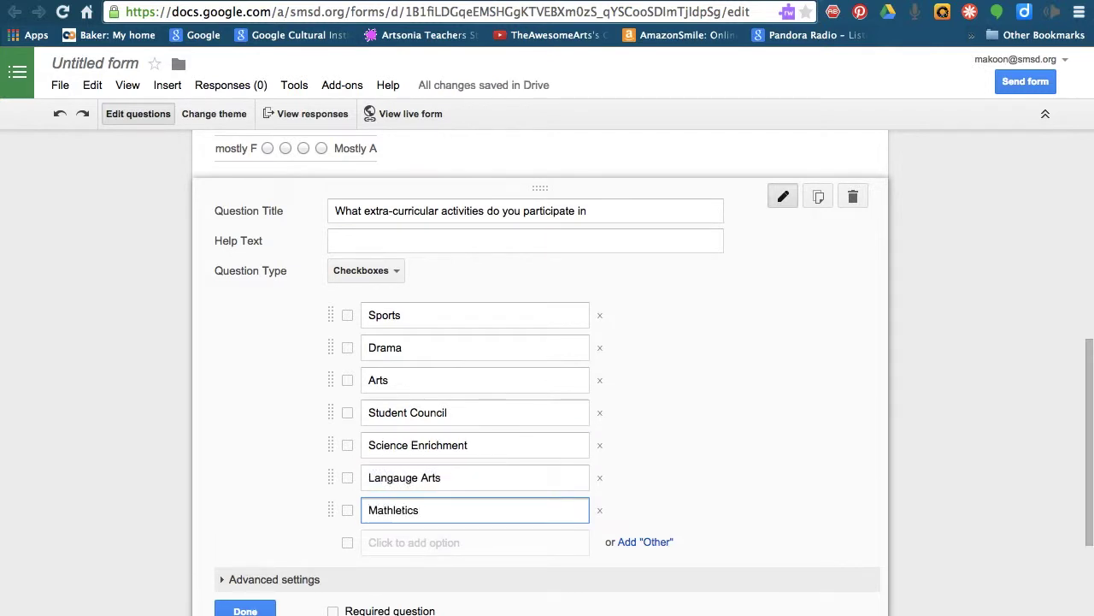
key(Return)
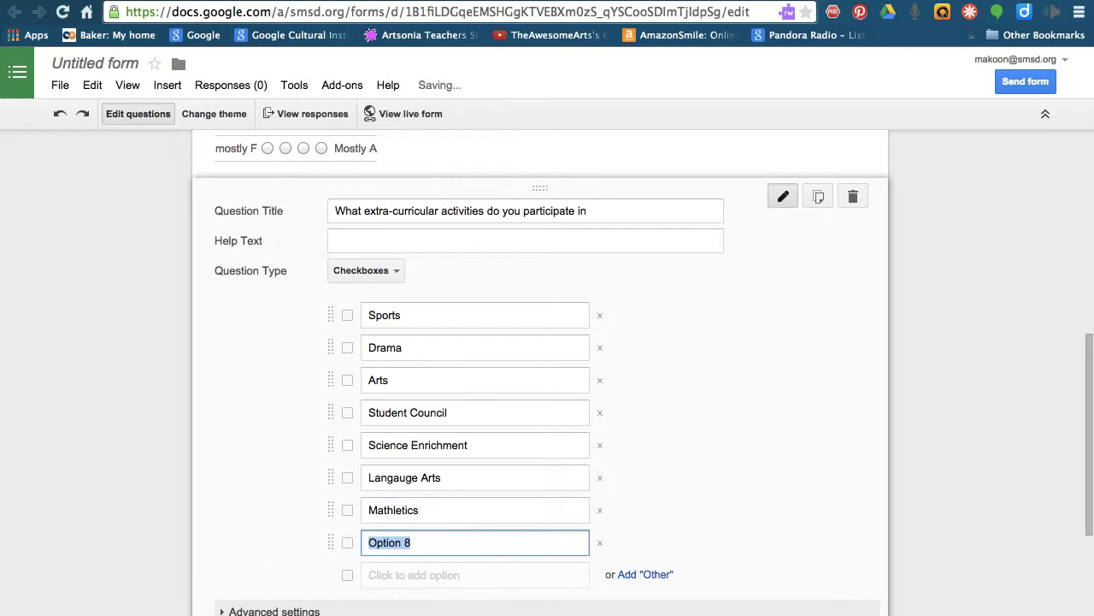
text(Civics Enrichments)
key(BackSpace)
Step: Add an "Other" option to the extra-curricular activities question and finish the question
click(634, 575)
scroll(397, 470, down, 3)
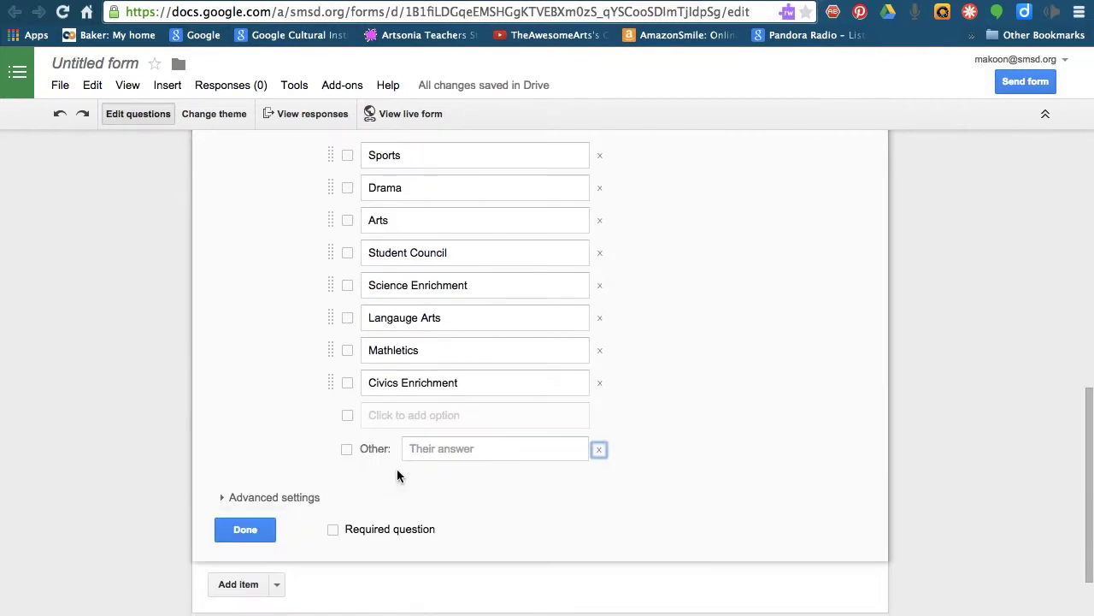
click(245, 529)
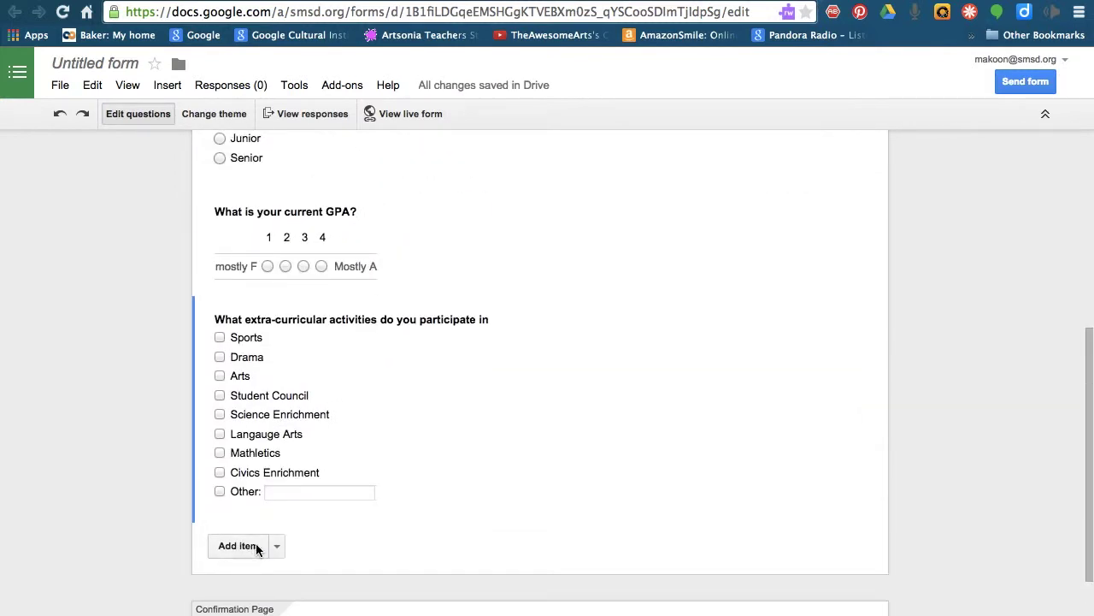
Step: Add a Paragraph text question titled "Why did you decide to take this class."
click(257, 548)
click(444, 298)
text(Why did you decide to)
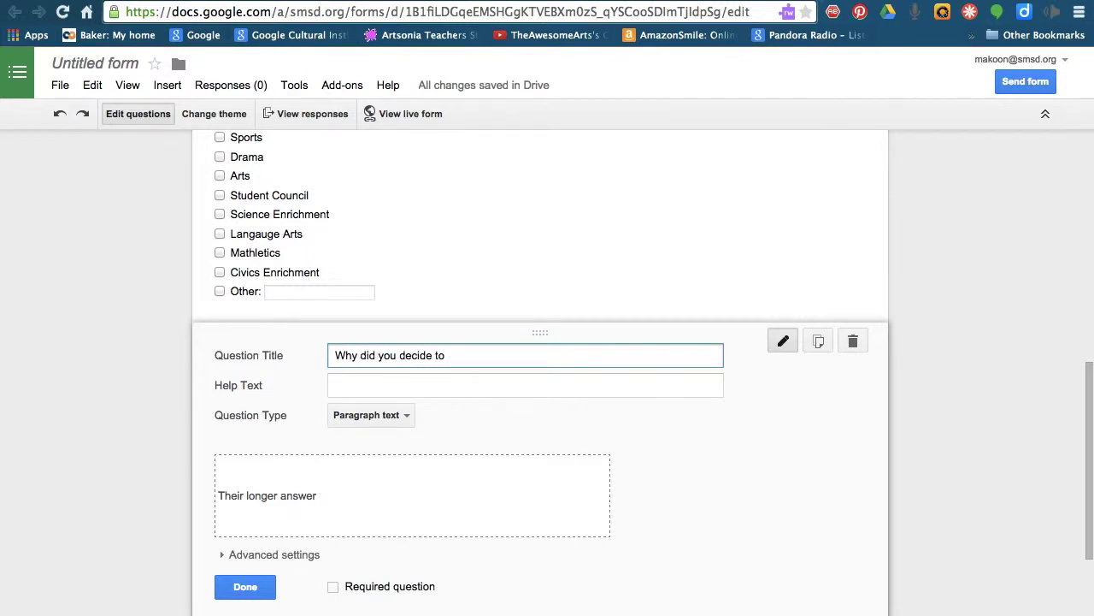
text( take this class)
click(496, 384)
click(544, 359)
text(.)
Step: Give the paragraph question the help text "Please write in complete sentences." and finish the question
click(538, 384)
text(Please writ)
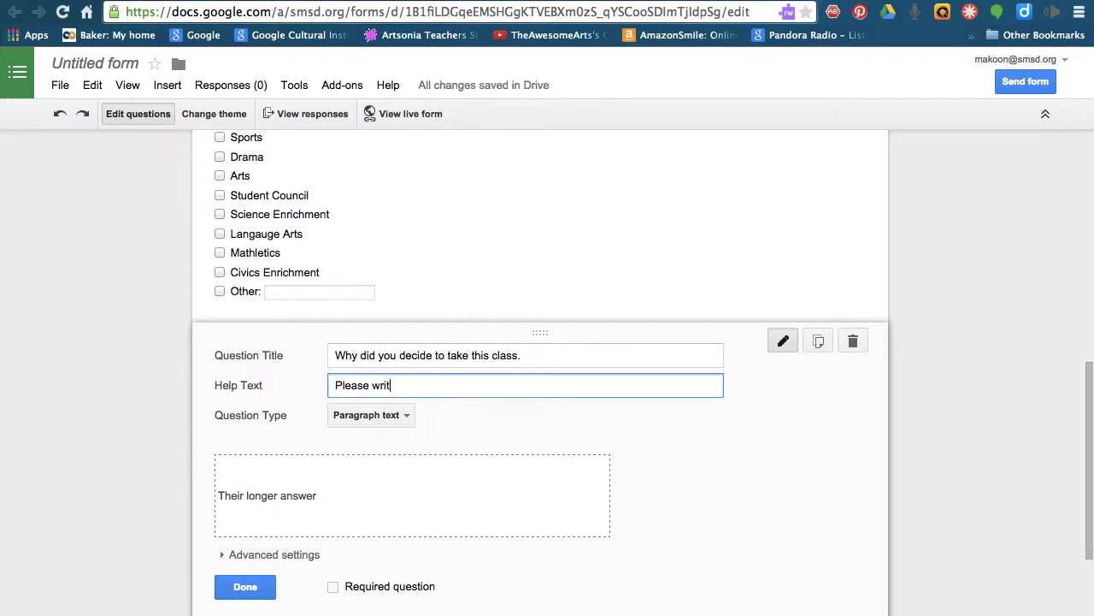
text(e in complete sentences a)
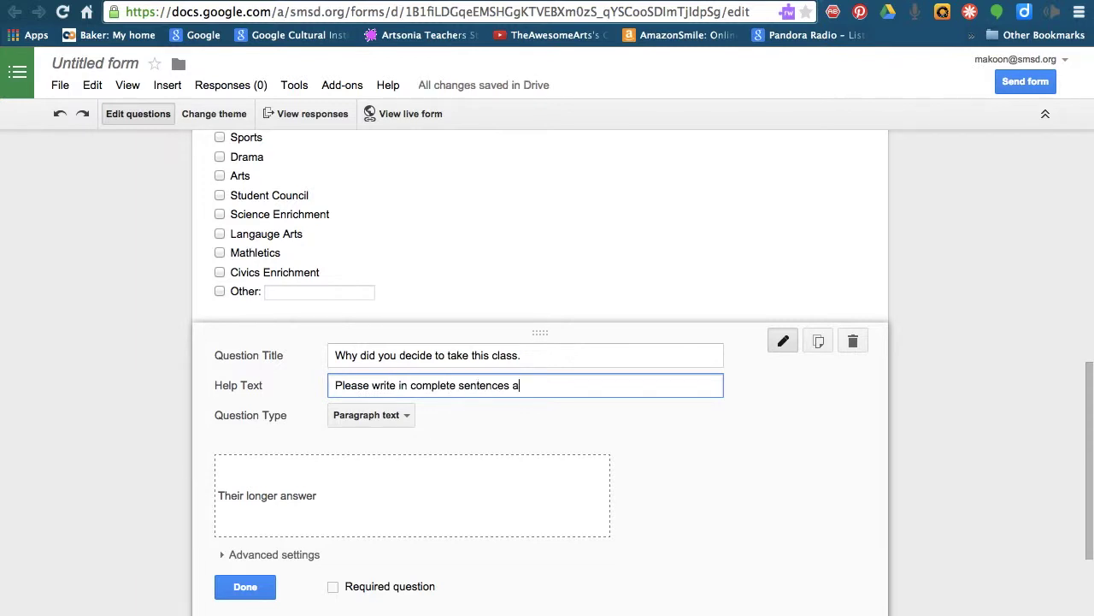
text(nd don't tell me becuase they put me here.)
right_click(609, 385)
click(650, 146)
drag(503, 386, 718, 385)
key(BackSpace)
scroll(248, 472, down, 3)
click(252, 471)
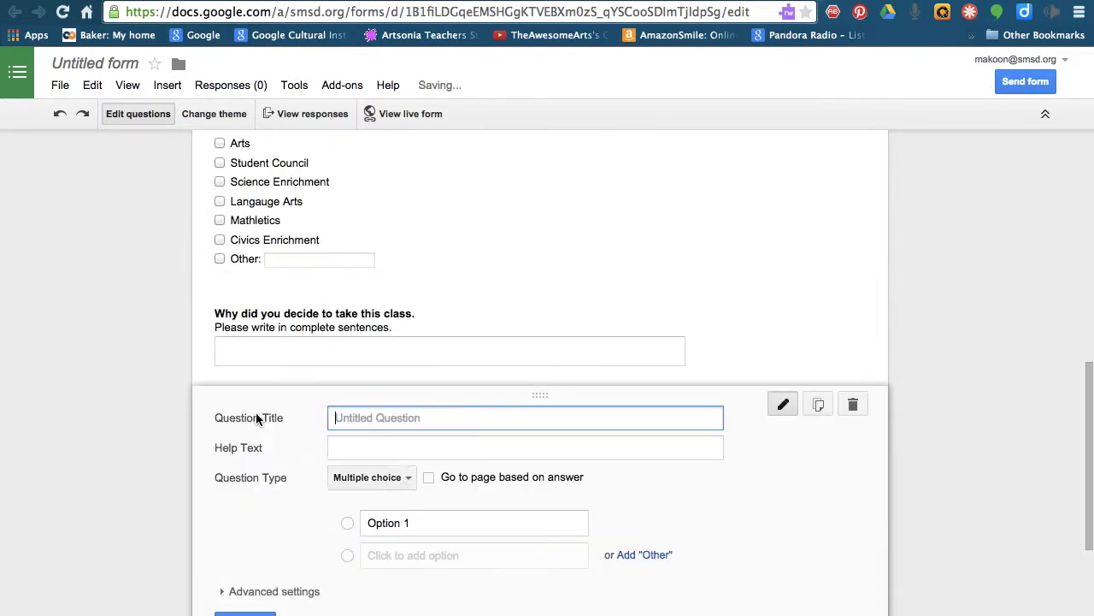
Step: Set the new question's type to Choose from a list and title it "What do you think you will get out to this class the most."
click(402, 477)
click(453, 523)
click(486, 415)
text(What do you think you will get out)
key(BackSpace)
text(out to this class the most.)
Step: Enter the first two list options: "I will make cool projects" and "I will learn to become a creative thinker"
click(437, 521)
text(I will make cool projects)
key(Return)
text(I will learn to become a creative thinker)
Step: Add the list options "It will be an easy A" and "I will become a better more rounded person"
key(Return)
text(It will be an easy A)
key(Return)
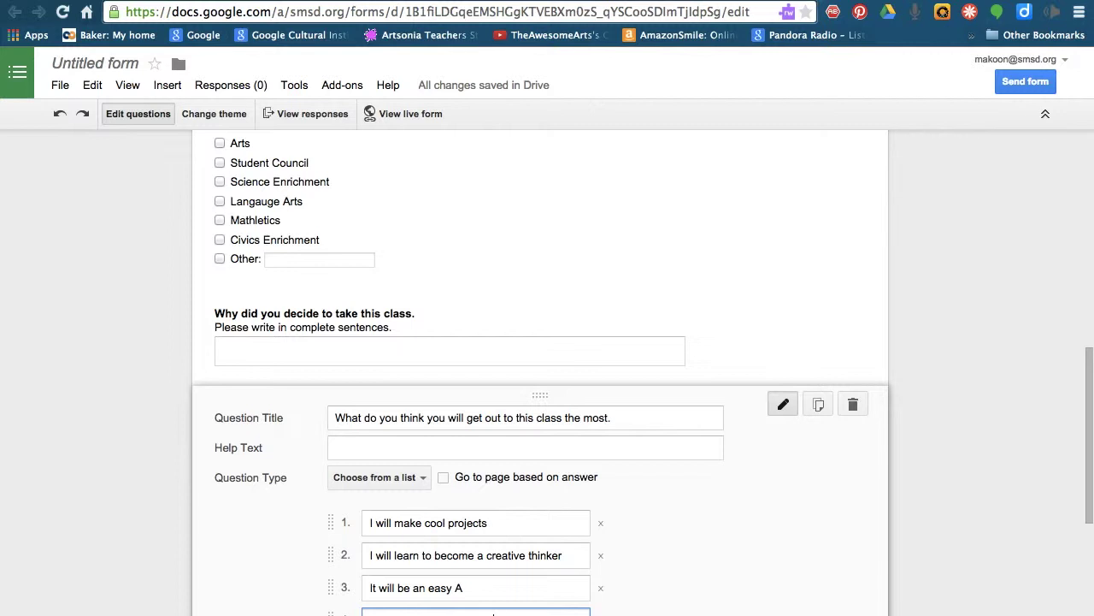
Step: Add a period to the end of each of the first three list options
key(shift+Tab)
key(Right)
text(.)
key(shift+Tab)
key(Right)
text(.)
key(shift+Tab)
key(Right)
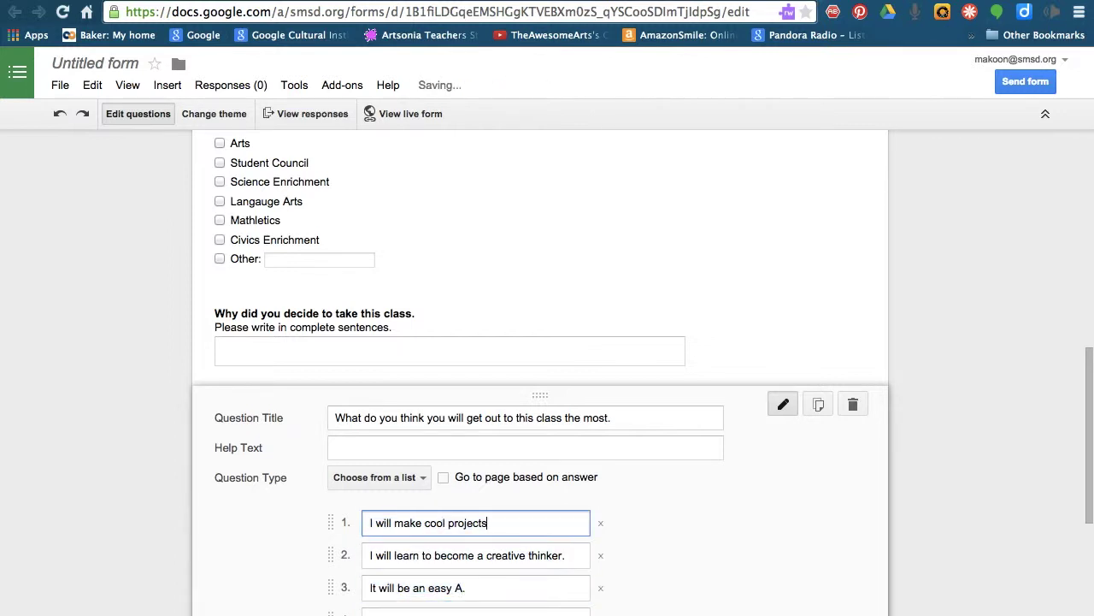
text(.)
Step: Add the fifth list option "I will learn to become a more productive member of society" and correct its misspelled last word
scroll(540, 520, down, 2)
click(485, 467)
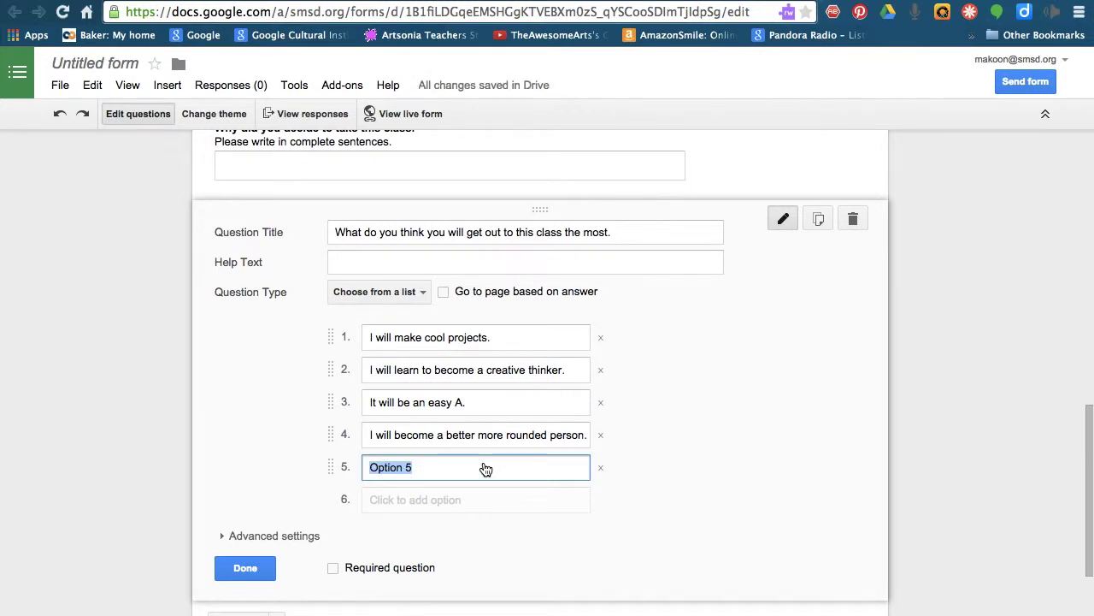
text(I will learn to become )
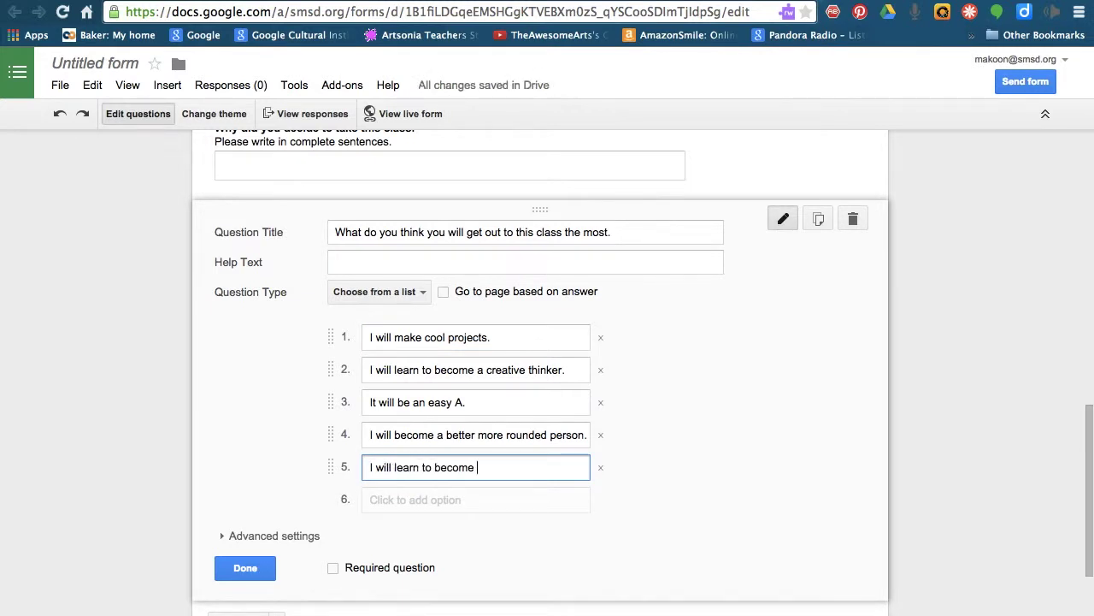
text(a more productive member of socity)
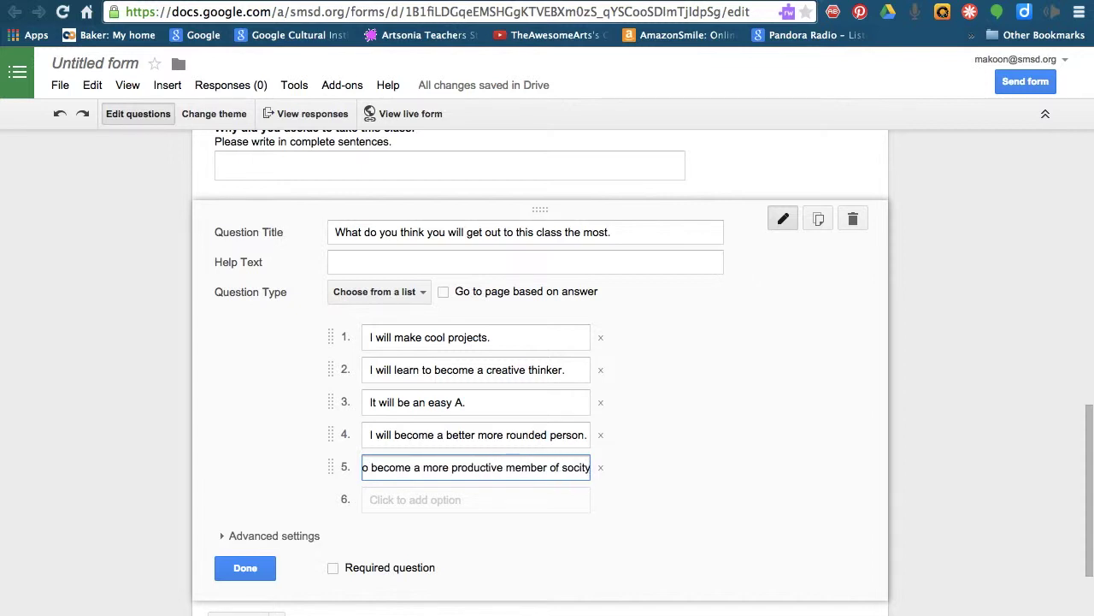
right_click(571, 468)
click(667, 112)
Step: Add the sixth list option "It will better prepare me for college or a career" and finish editing the question
click(459, 506)
text(It will perpare me for co)
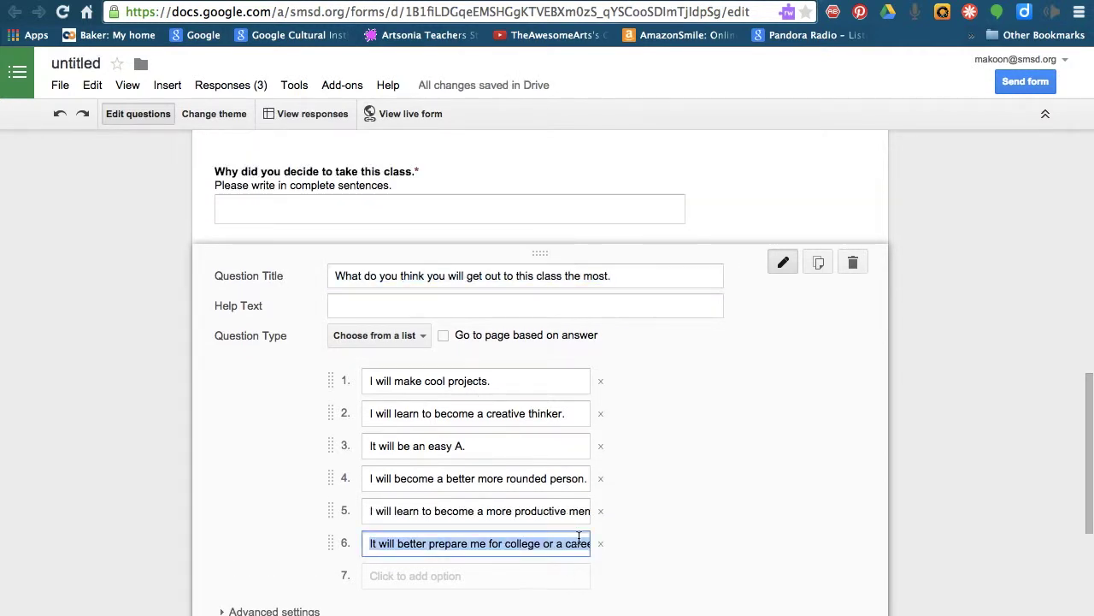
right_click(710, 541)
click(263, 546)
scroll(262, 545, down, 3)
click(248, 467)
Step: Review the required setting of the survey's questions, including extra-curricular activities, GPA, and first and last name
click(274, 259)
click(366, 400)
click(366, 402)
click(274, 544)
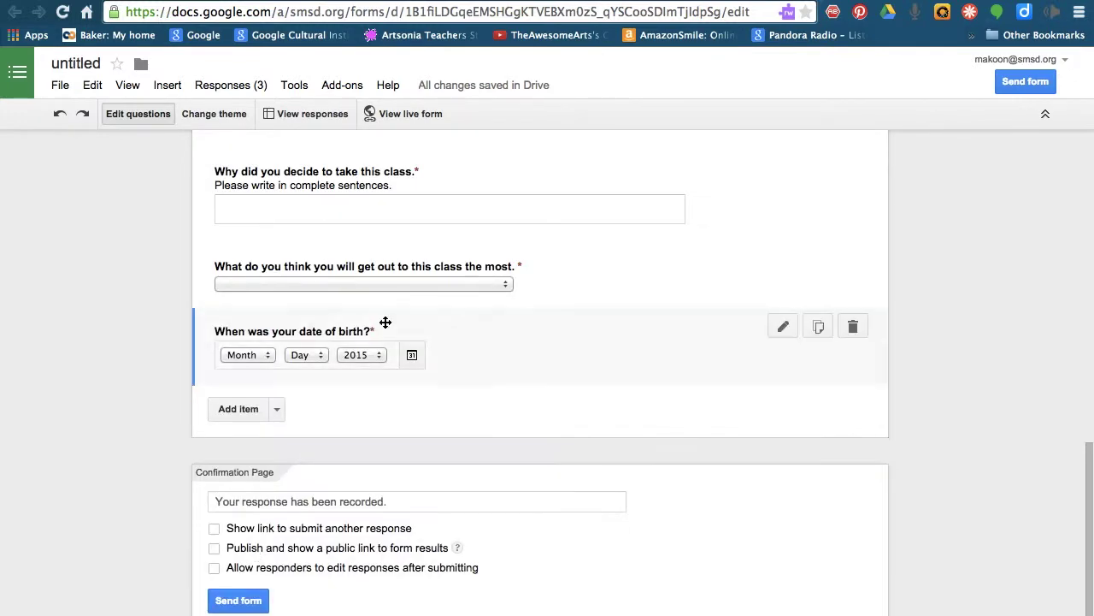
scroll(490, 416, up, 4)
click(491, 415)
scroll(513, 478, down, 4)
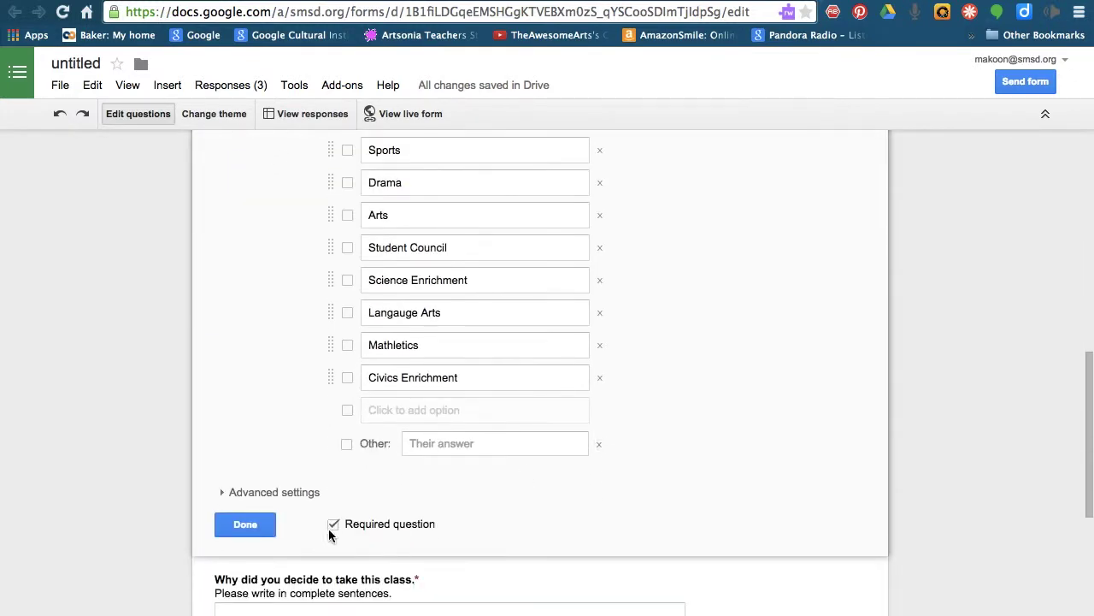
click(334, 526)
scroll(313, 434, up, 5)
click(313, 434)
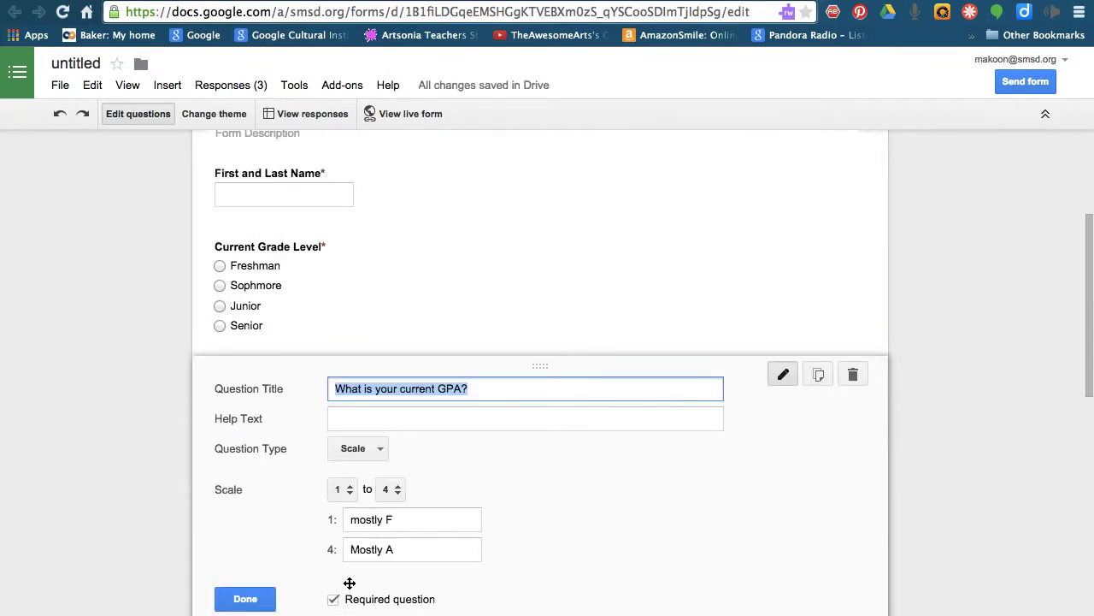
click(302, 264)
click(327, 175)
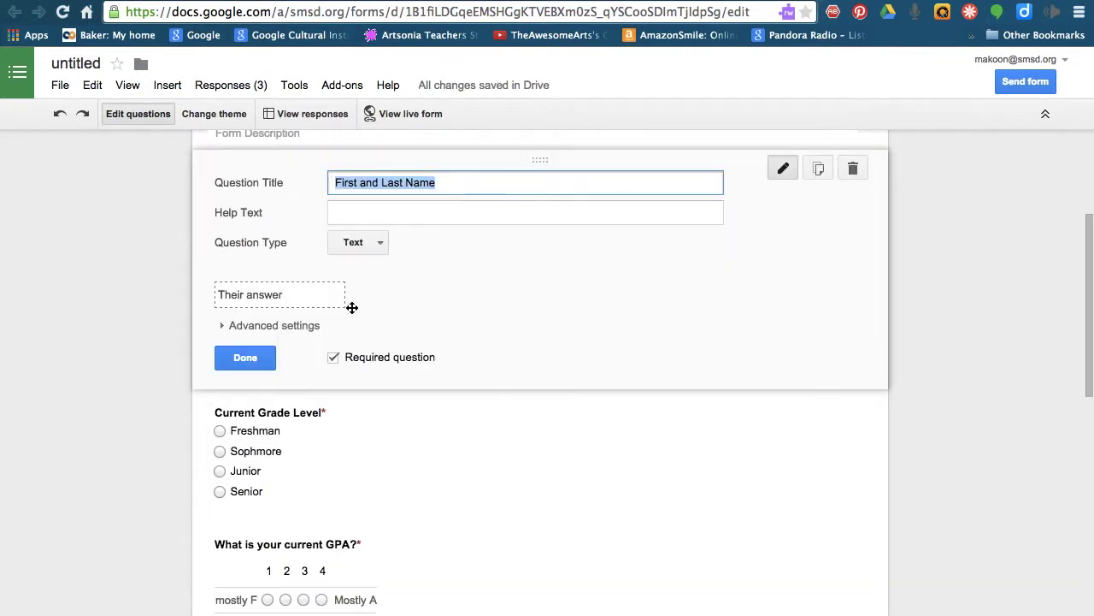
Step: Rename the form as "Photo 1 Getting to Know You Survey"
scroll(420, 202, up, 3)
click(82, 63)
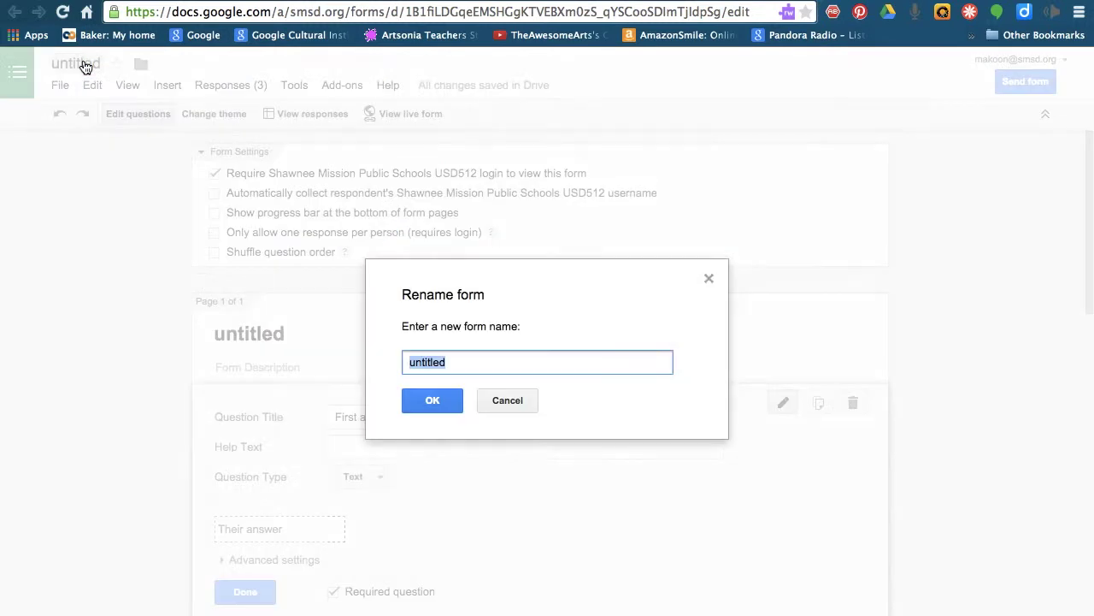
text(Photo 1 Getting to Know You)
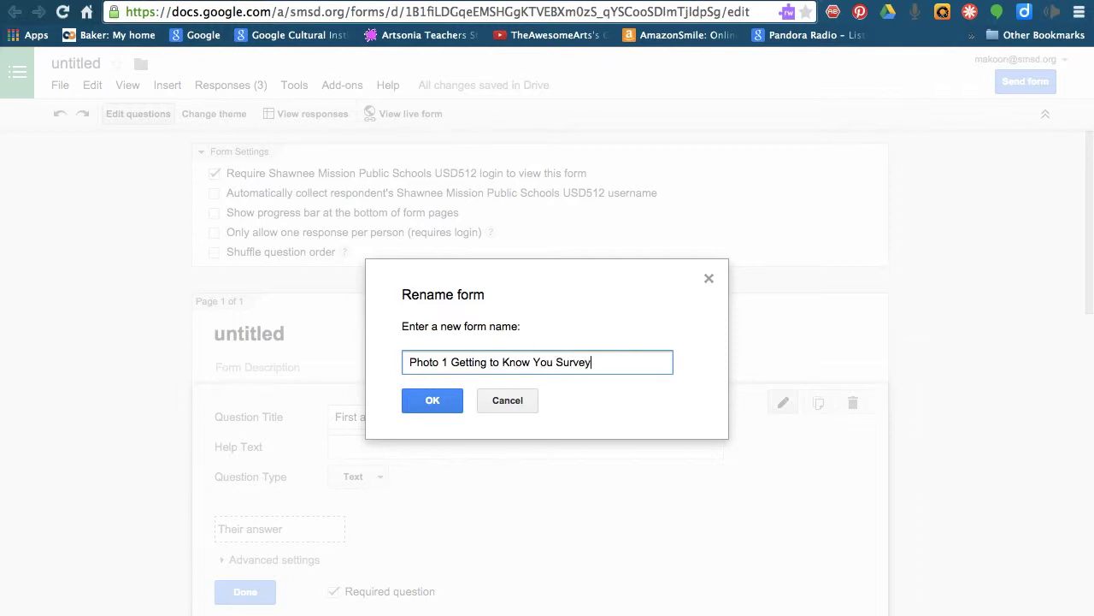
text( Survey)
click(436, 397)
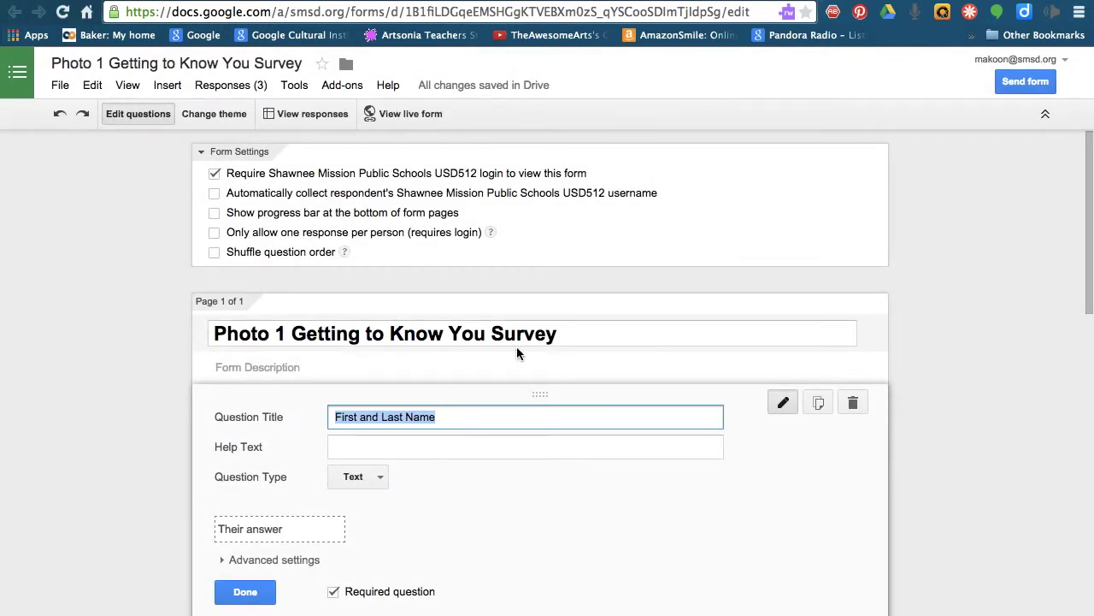
Step: Open the form's theme gallery and try the Game Night theme
click(219, 114)
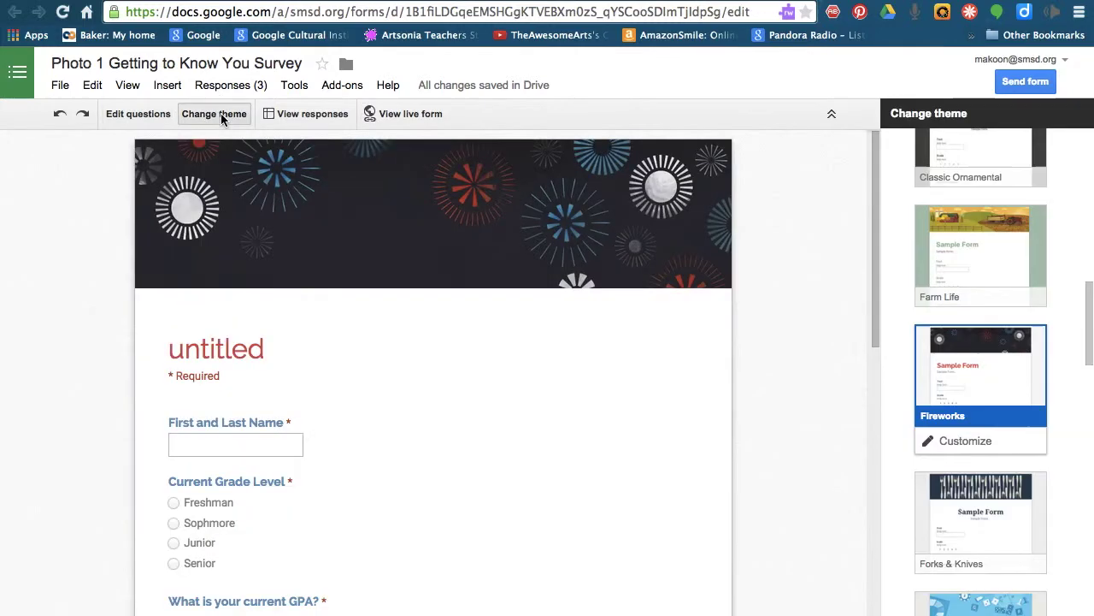
click(949, 291)
scroll(968, 278, down, 3)
click(969, 278)
click(983, 416)
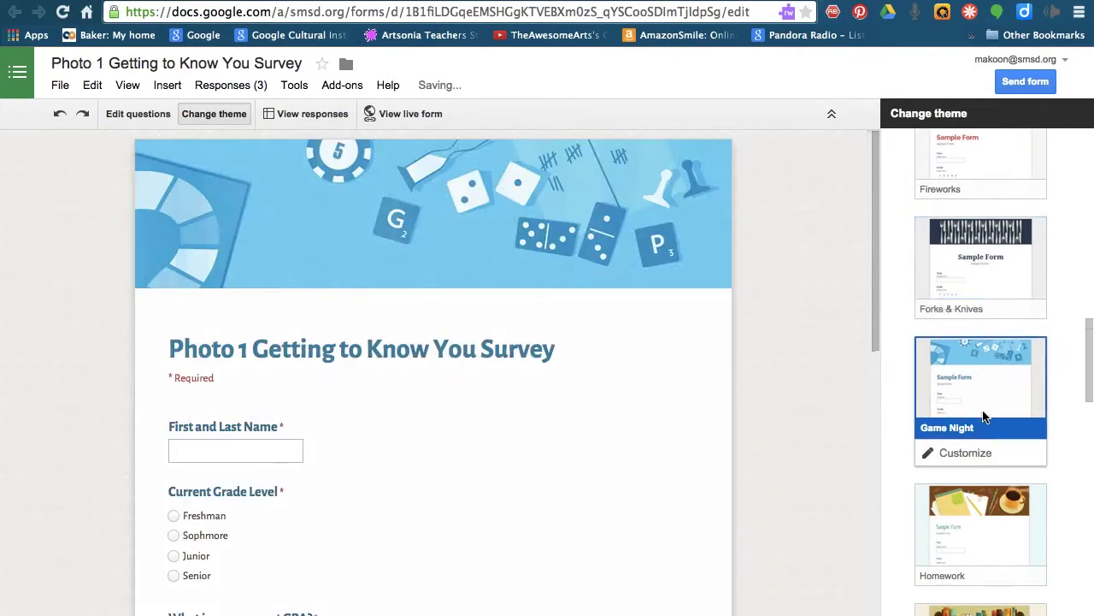
Step: Try the Sailing theme and the theme with the teal ribbon and ring on the form
scroll(967, 536, down, 7)
click(988, 337)
click(993, 510)
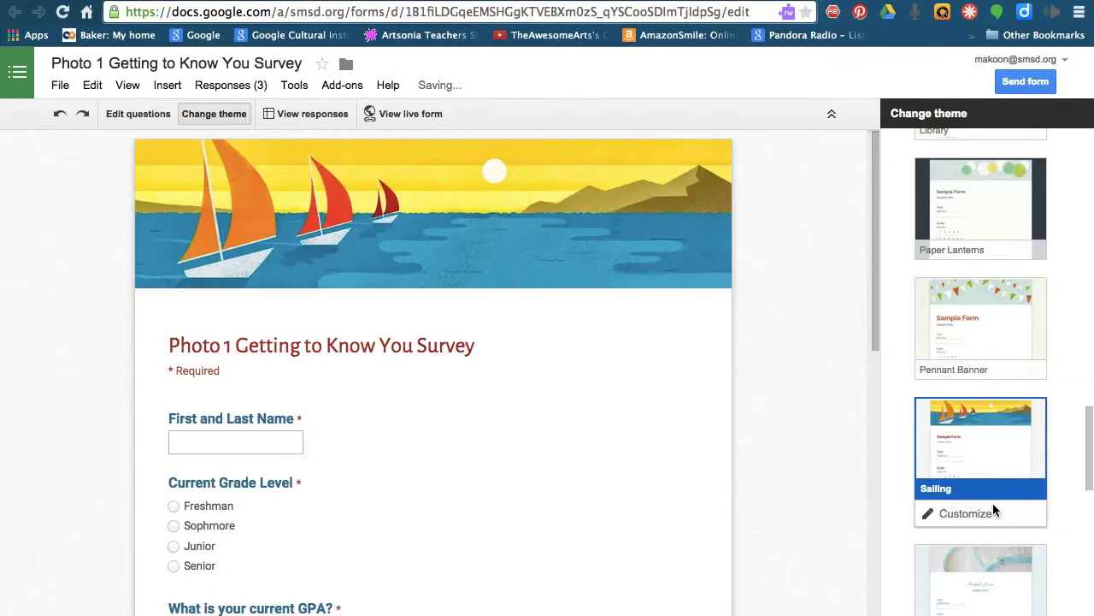
scroll(995, 427, down, 3)
click(995, 395)
scroll(998, 380, down, 3)
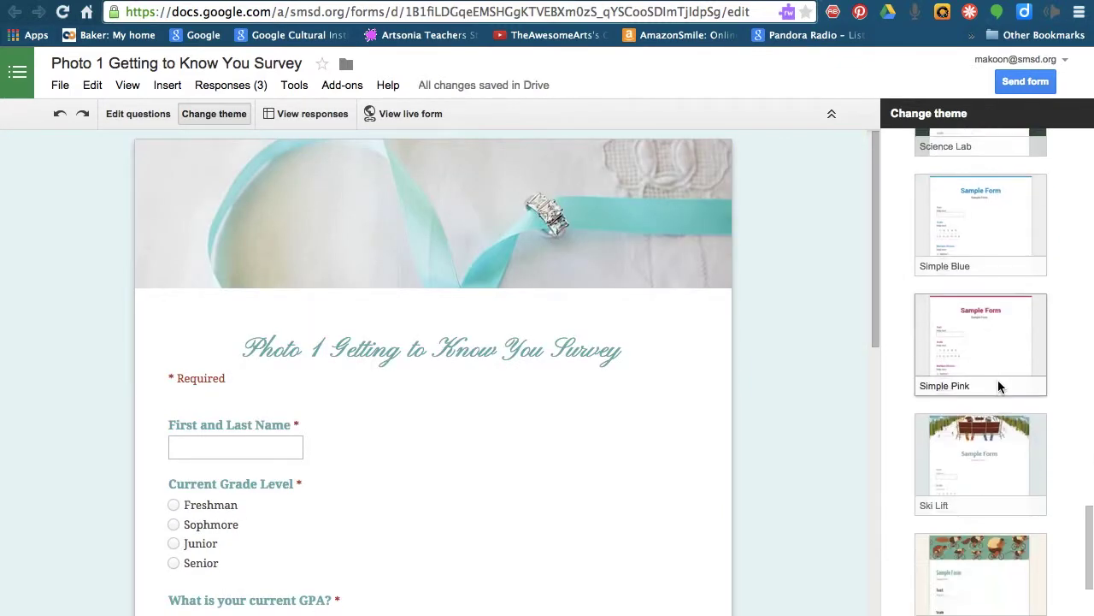
Step: Browse the remaining themes and try the Basic theme on the form
scroll(998, 379, down, 3)
scroll(998, 380, up, 3)
click(998, 379)
click(967, 168)
scroll(967, 169, up, 15)
scroll(967, 171, down, 3)
click(967, 168)
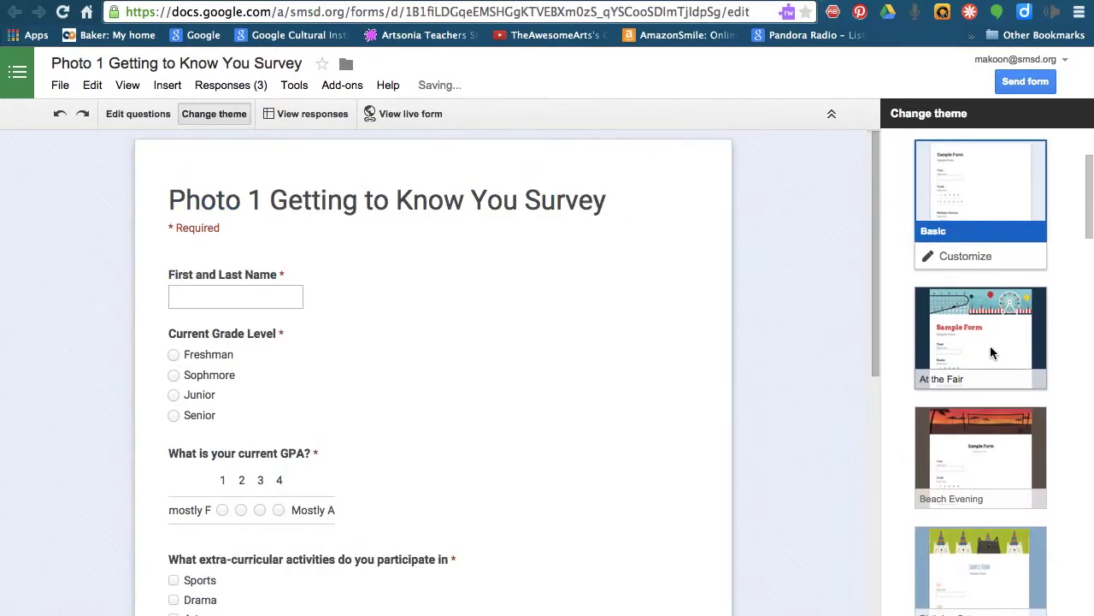
Step: Try the Cars & Trucks theme on the form
click(989, 444)
scroll(989, 445, down, 3)
click(990, 427)
click(998, 505)
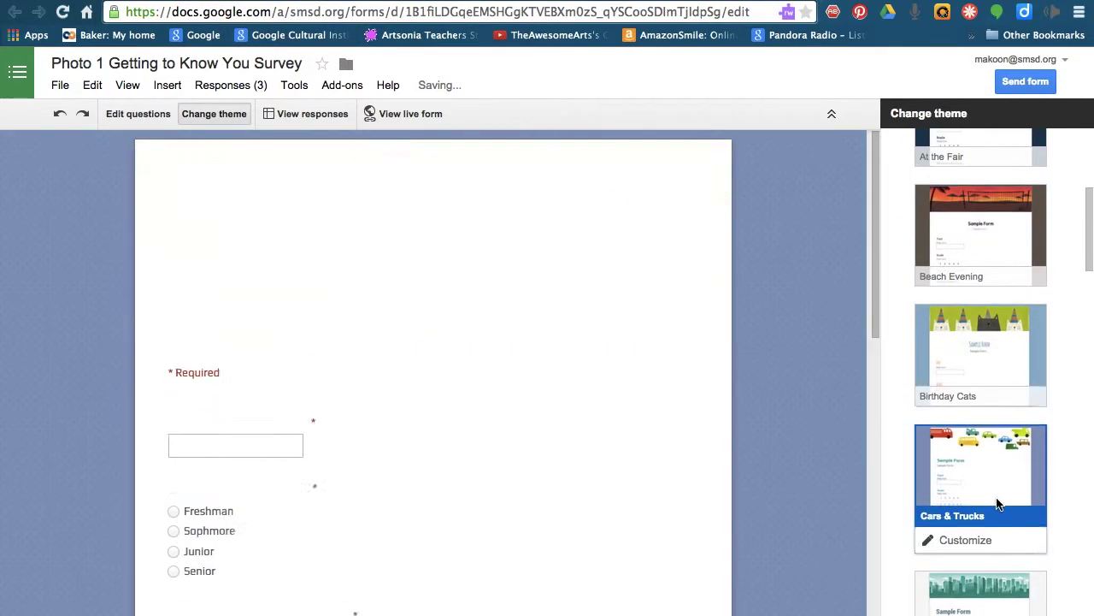
Step: Apply the Classic Ornamental theme to the form
scroll(996, 501, down, 3)
click(1004, 335)
click(996, 492)
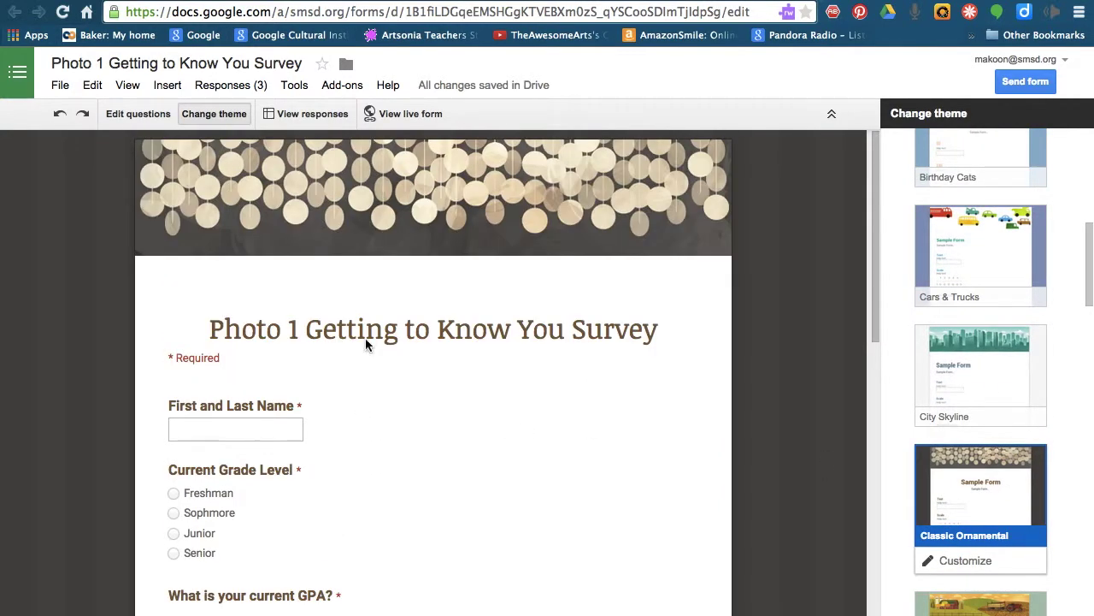
Step: Open the live version of the form and copy its web address
click(415, 114)
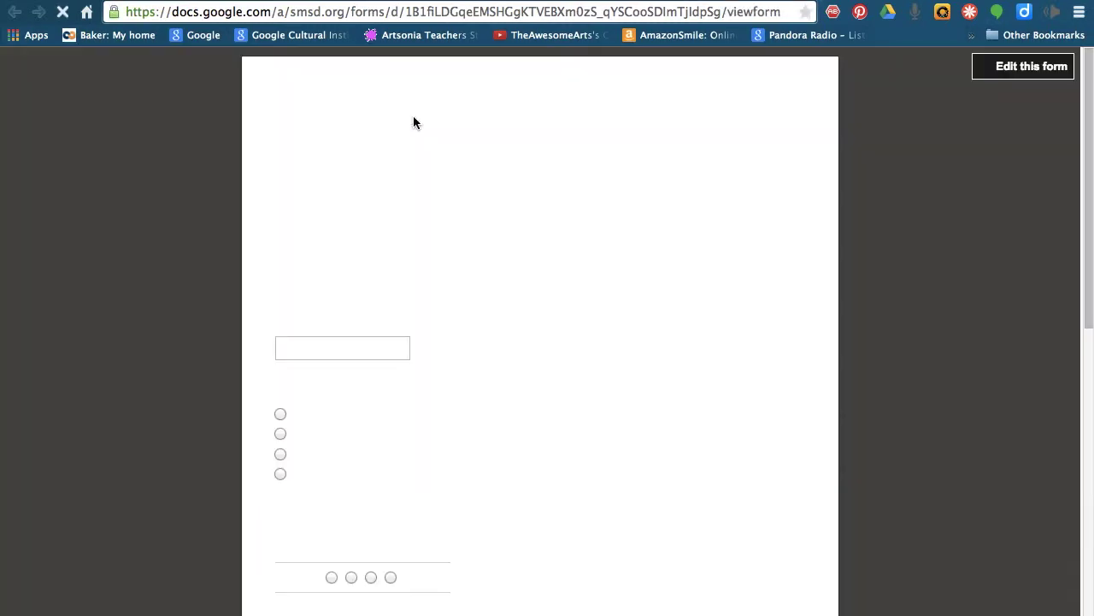
click(498, 12)
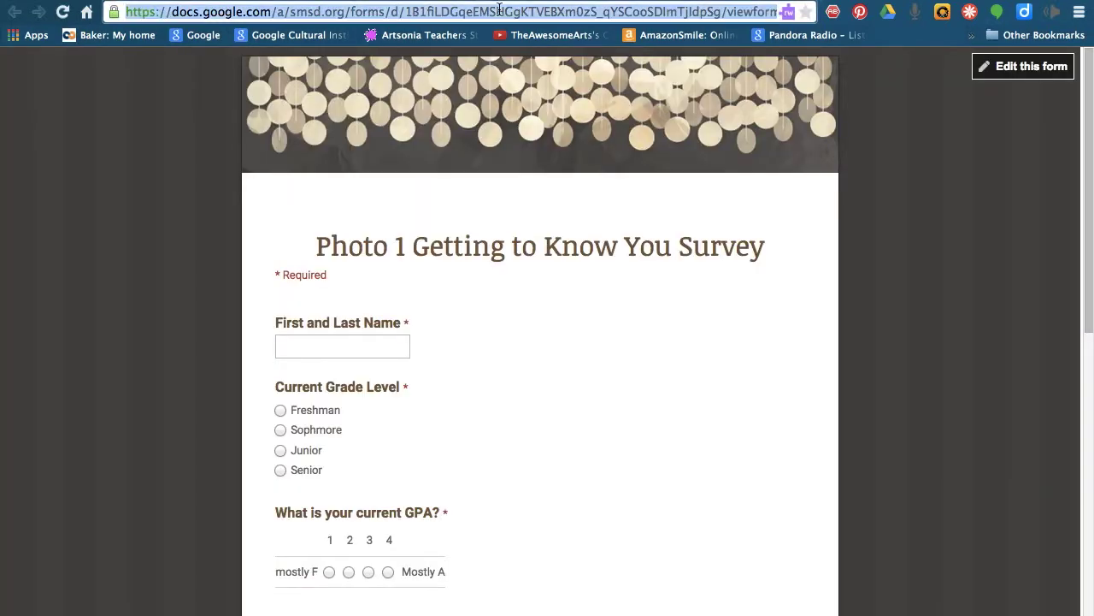
right_click(499, 10)
click(531, 34)
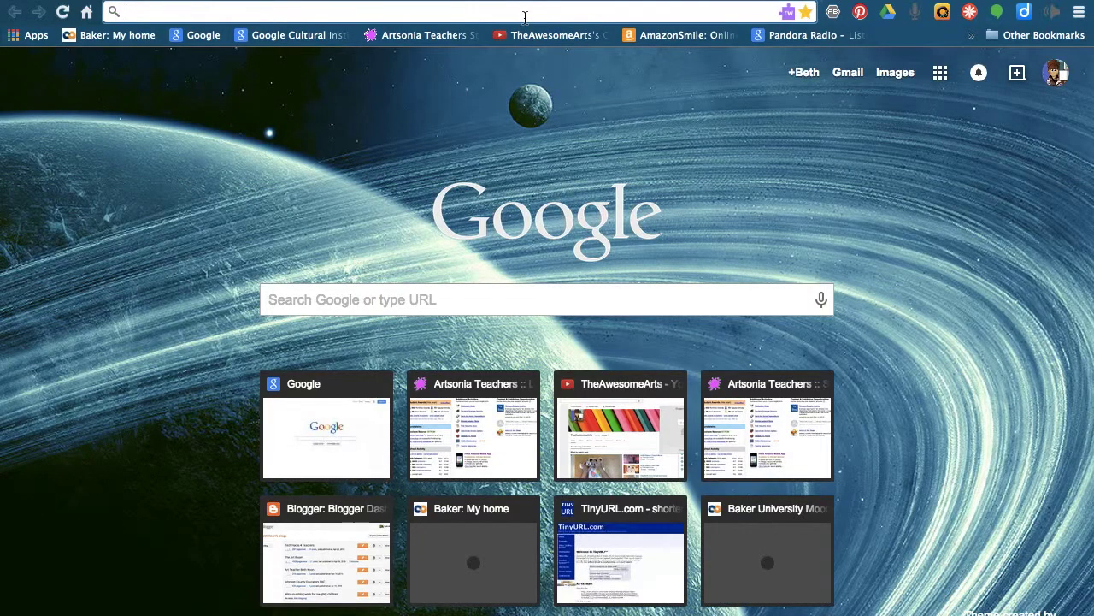
Step: Open tinyurl.com in a new tab and paste the survey's web address as the long URL
text(tinyurl.com)
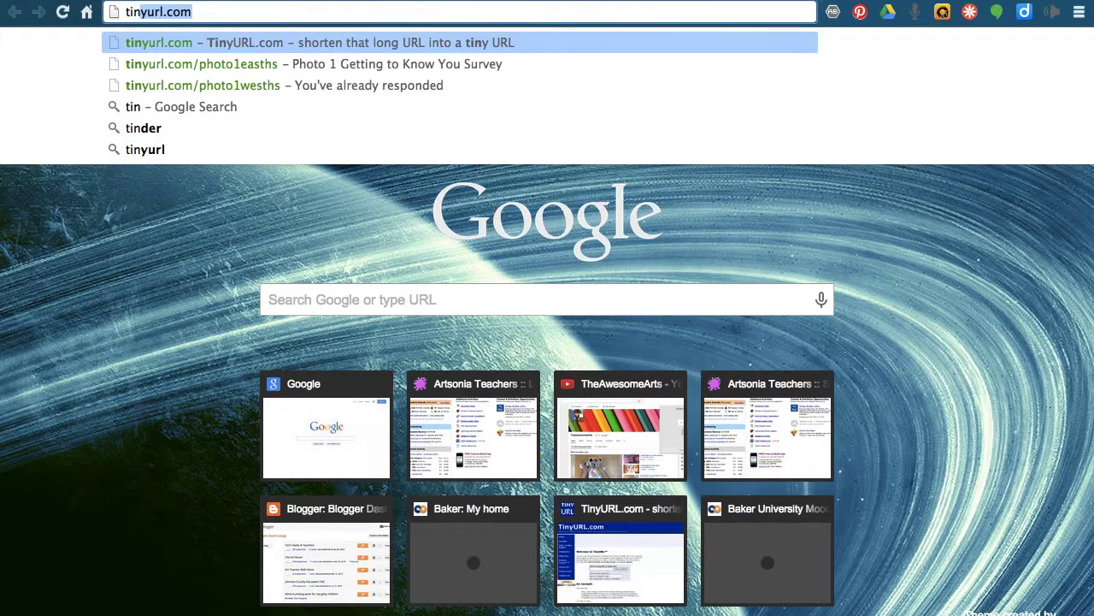
key(Right)
key(Return)
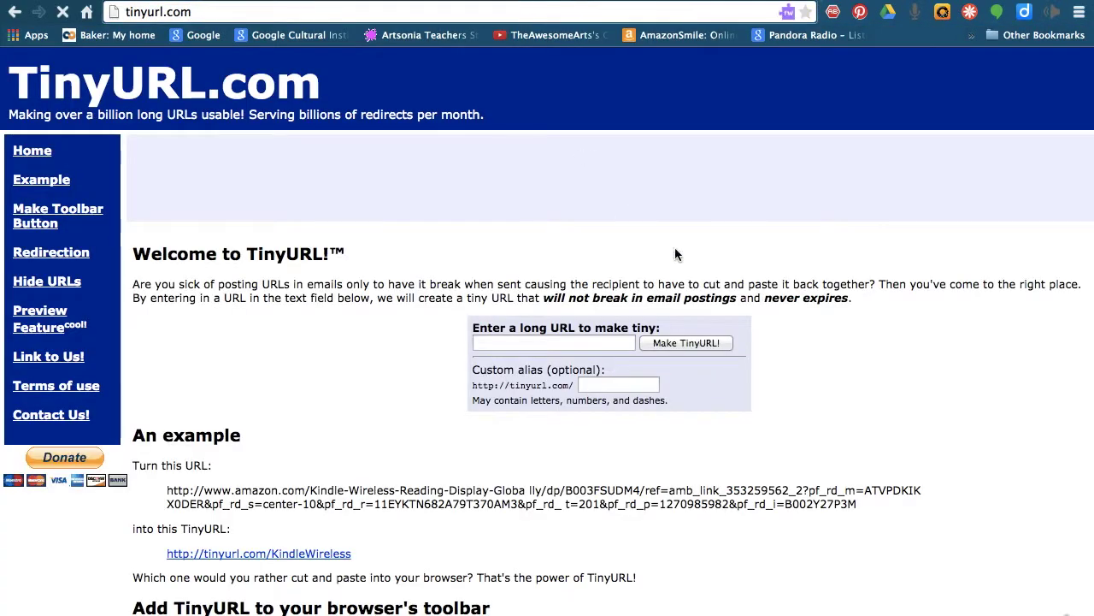
click(602, 342)
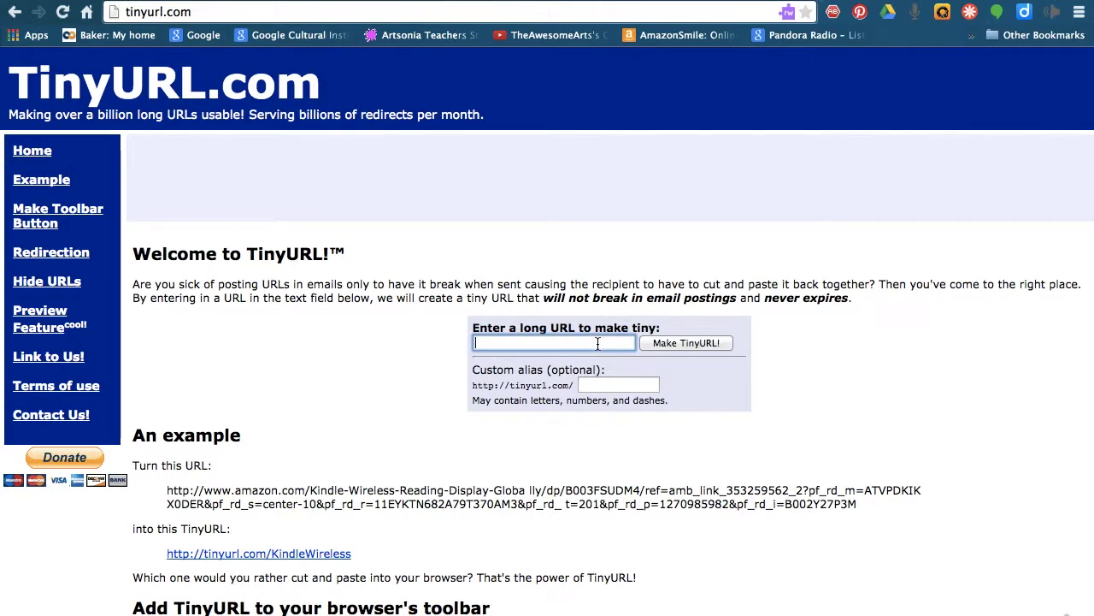
right_click(599, 342)
click(632, 424)
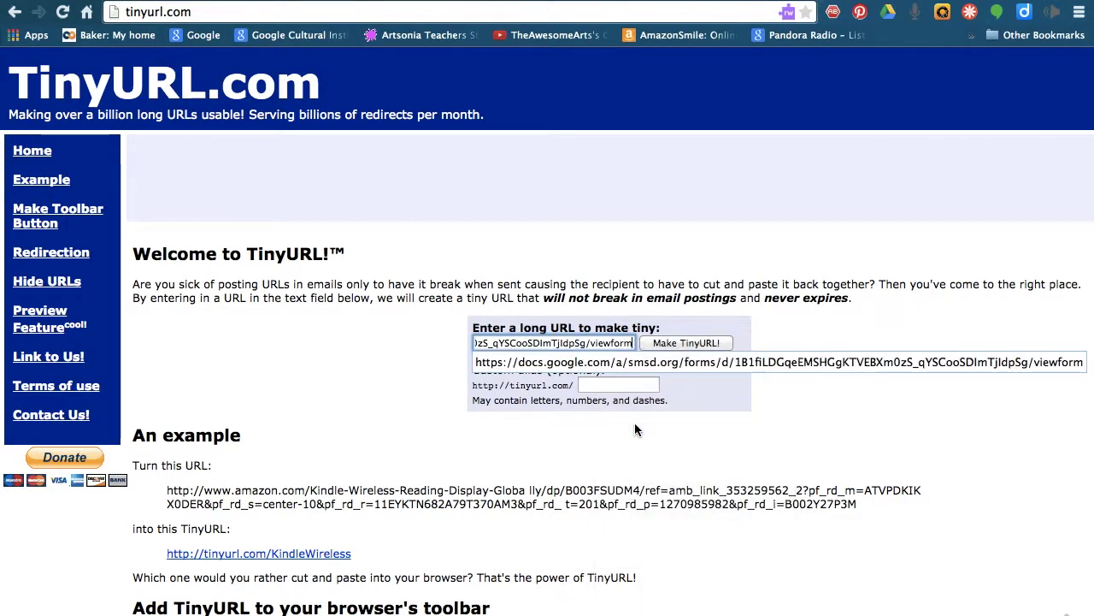
Step: Set the custom alias to Photo1SouthHS and create the short link
click(635, 386)
text(Ph)
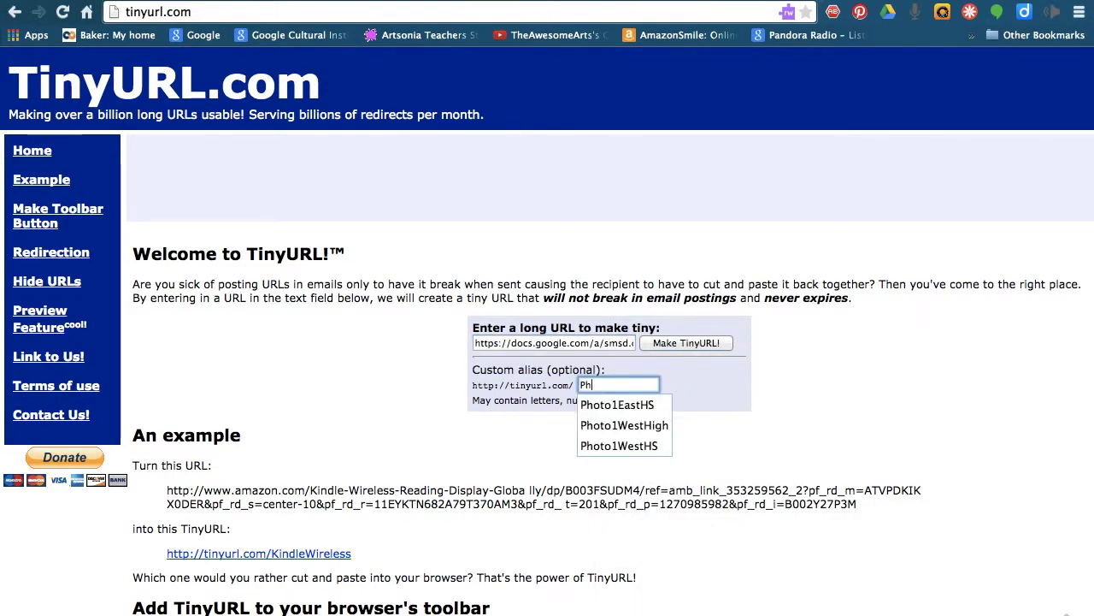
text(oto1Sout)
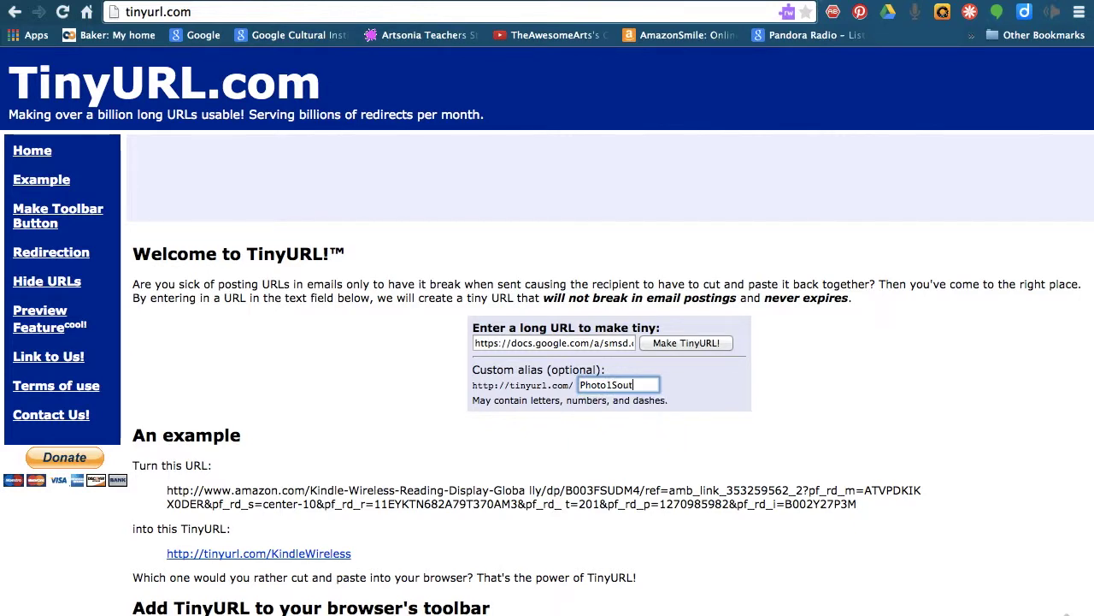
text(hHS)
click(721, 344)
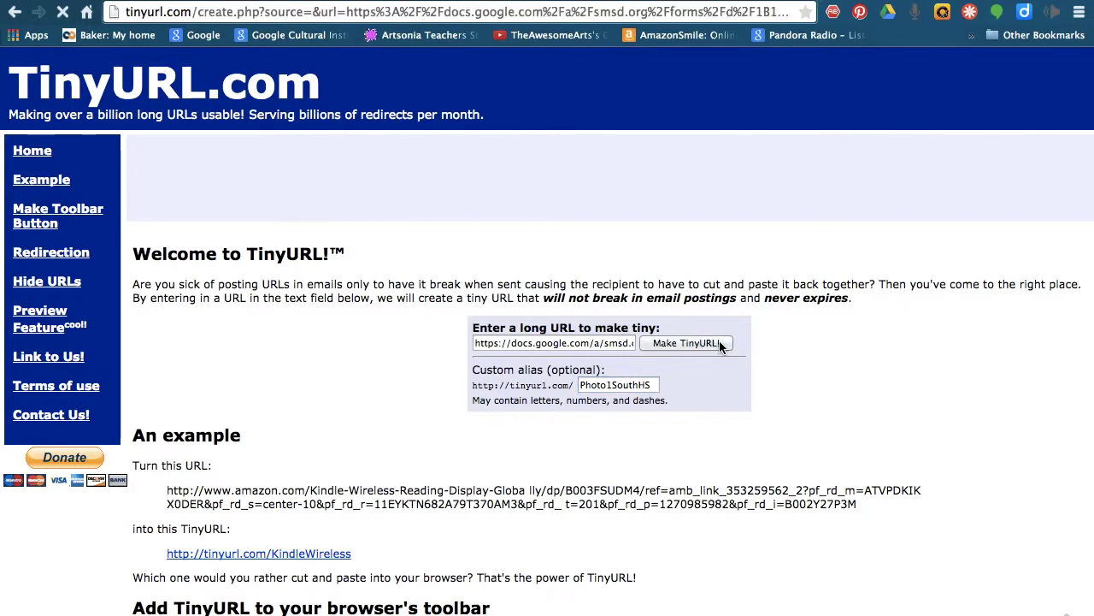
scroll(376, 374, down, 1)
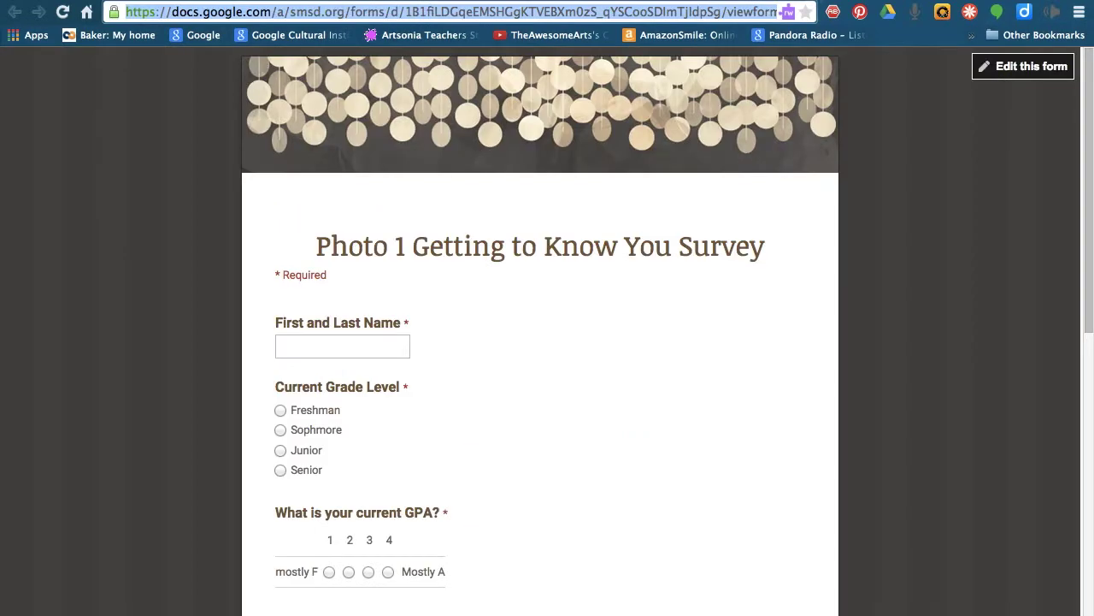
Step: Open the survey through the short link tinyurl.com/photo1southhs in a new tab
click(483, 0)
text(ti)
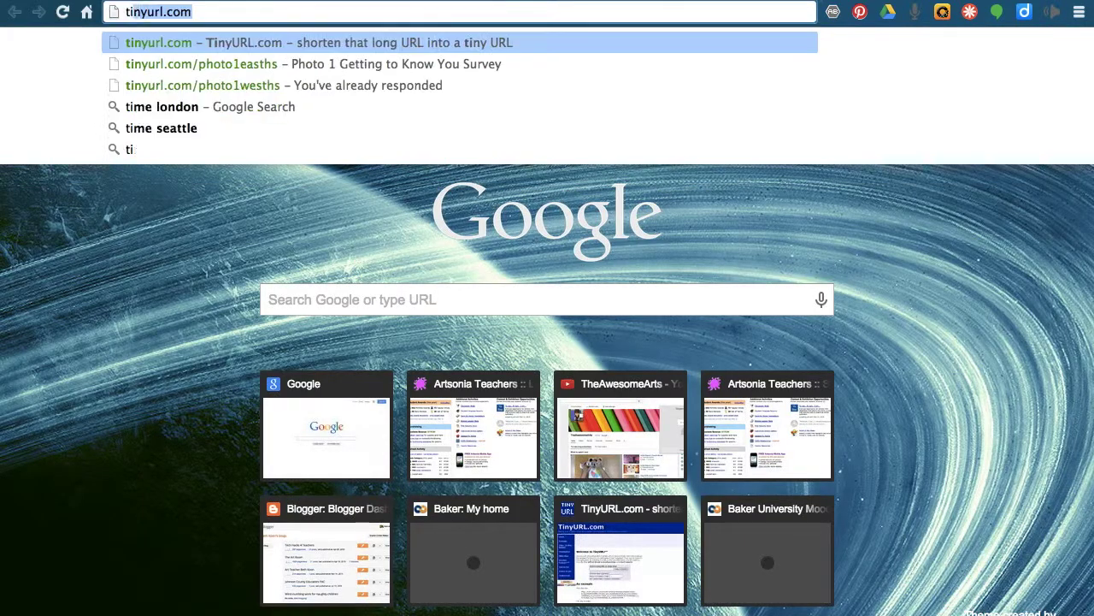
text(nyurl.com/photo)
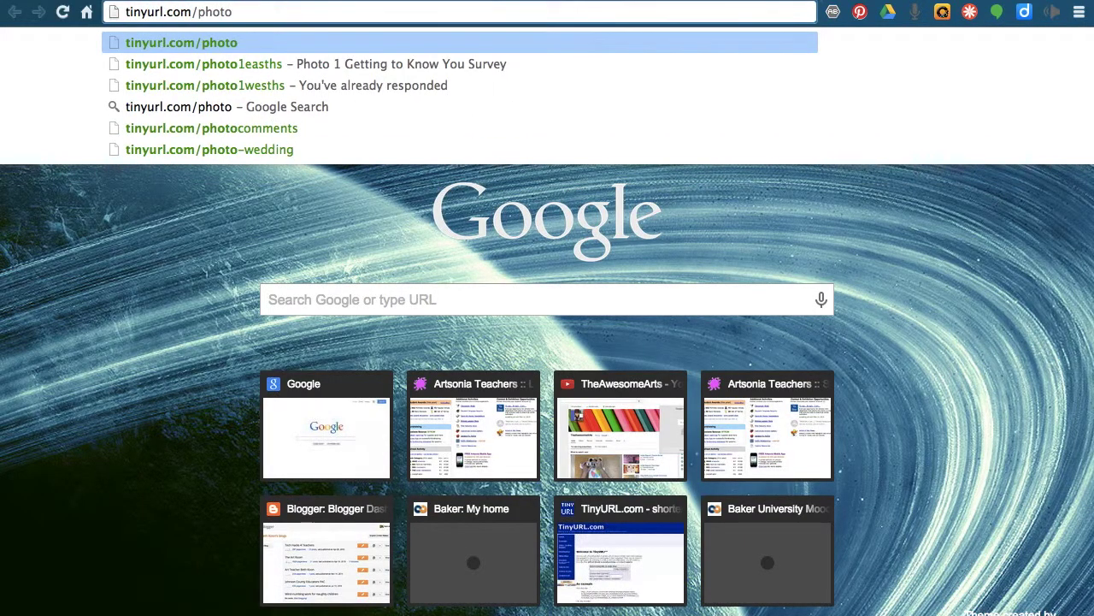
text(1southhs)
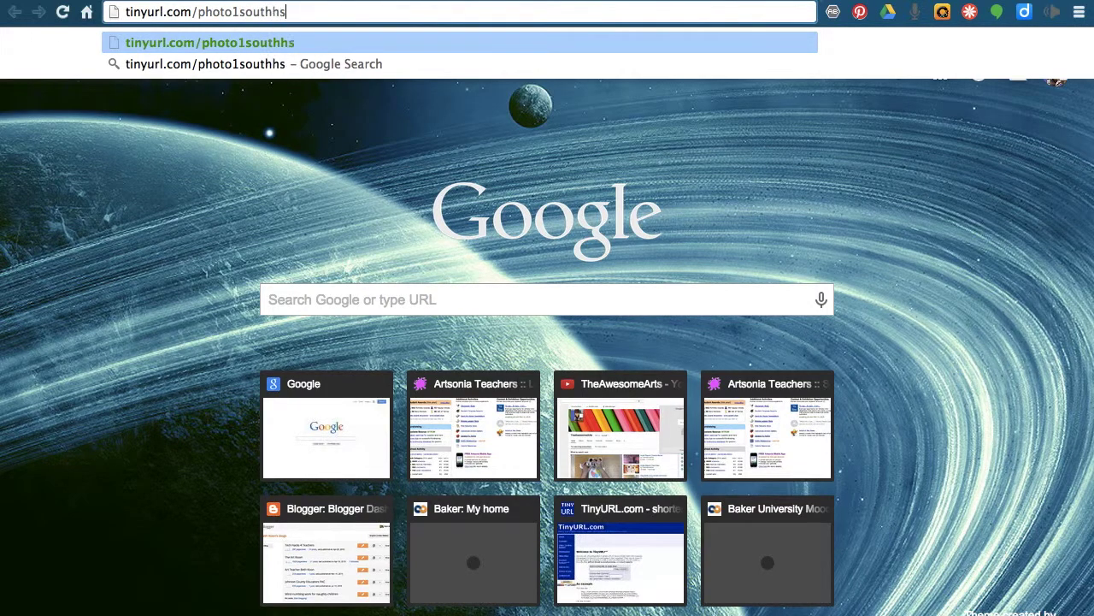
key(Return)
Step: Enter the student's first and last name and choose Sophmore as the current grade level
click(359, 347)
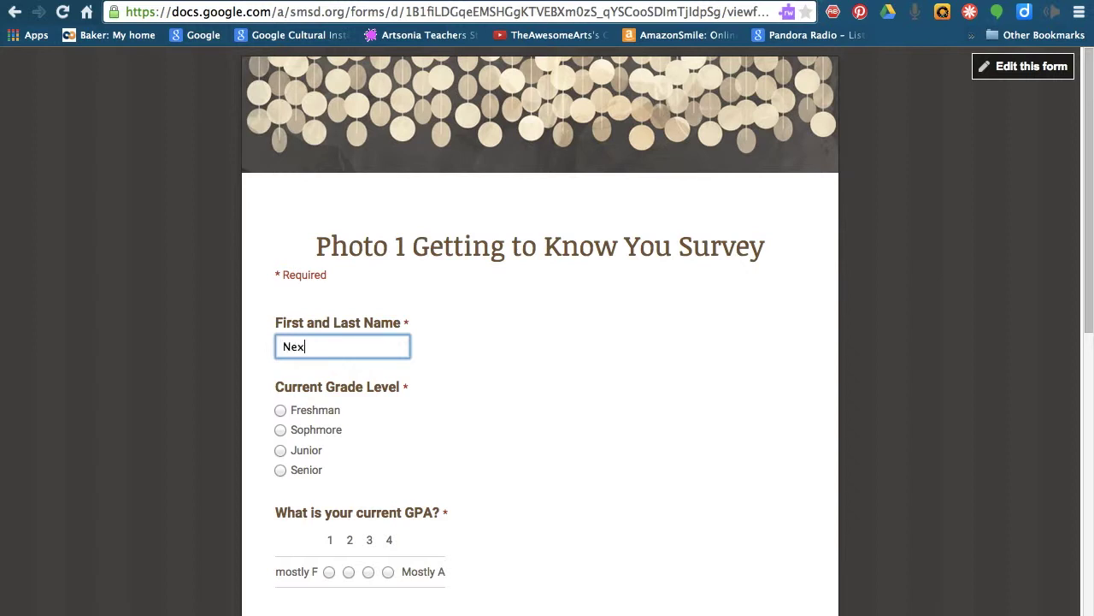
text(Next Student)
click(280, 429)
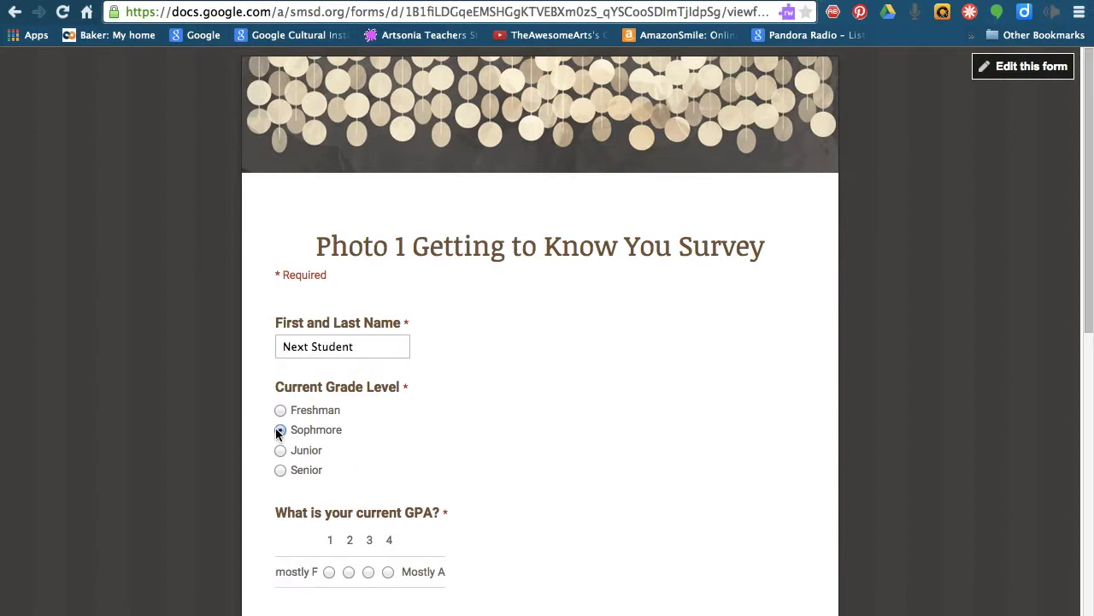
Step: Rate the current GPA as 3 and select Student Council and Science Enrichment as extra-curricular activities
scroll(376, 530, down, 2)
click(368, 427)
scroll(370, 432, down, 3)
click(280, 400)
click(281, 419)
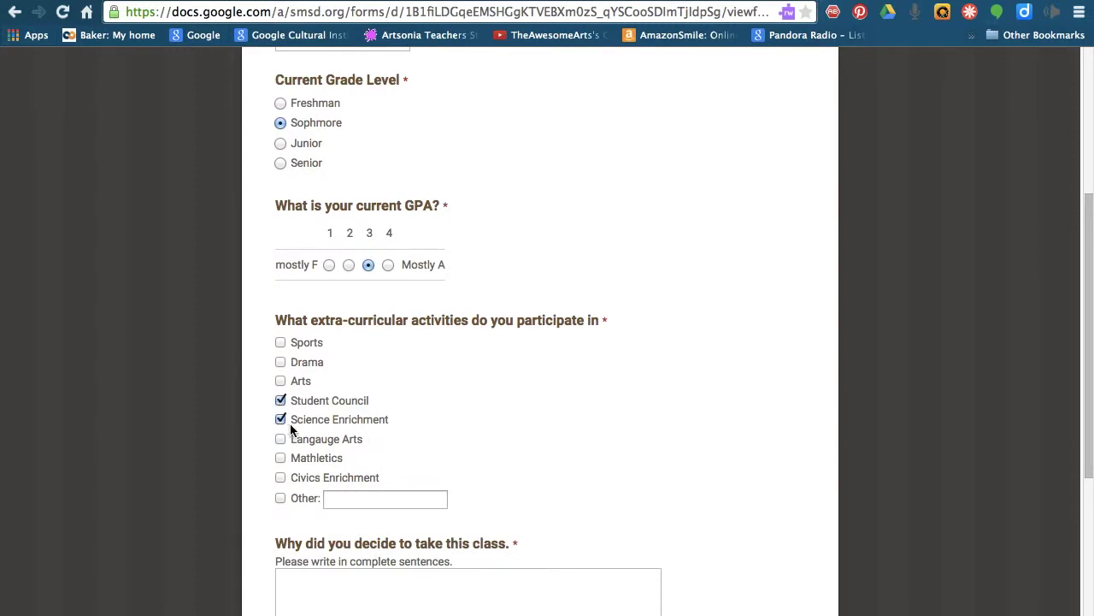
Step: Answer the reason for taking the class with "I need an Arts class requirement." and choose "It will be an easy A." as the expected benefit
scroll(484, 430, down, 3)
click(486, 430)
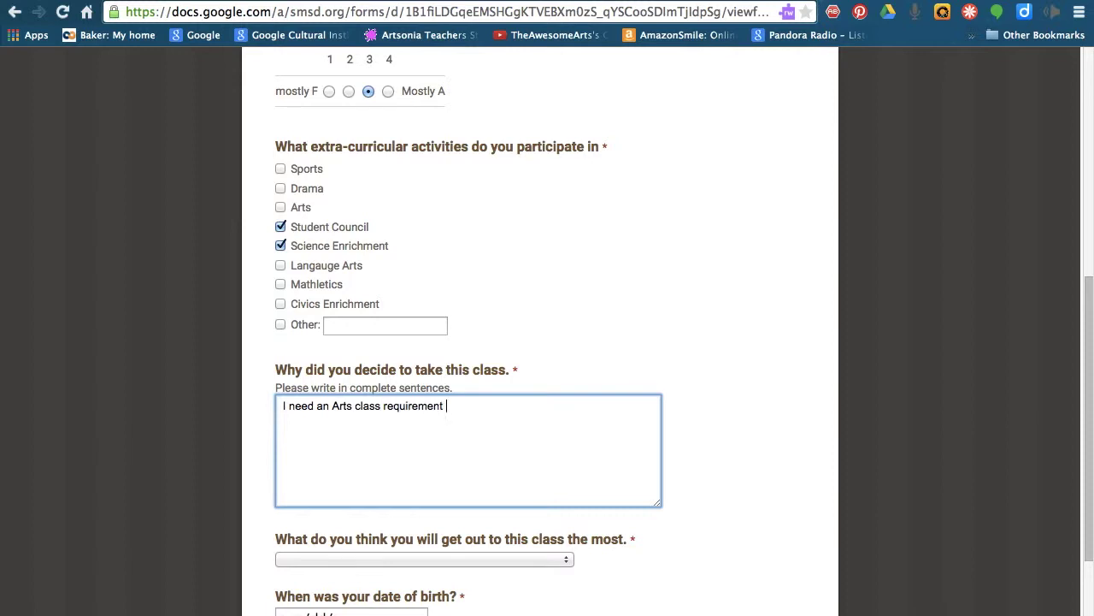
click(493, 565)
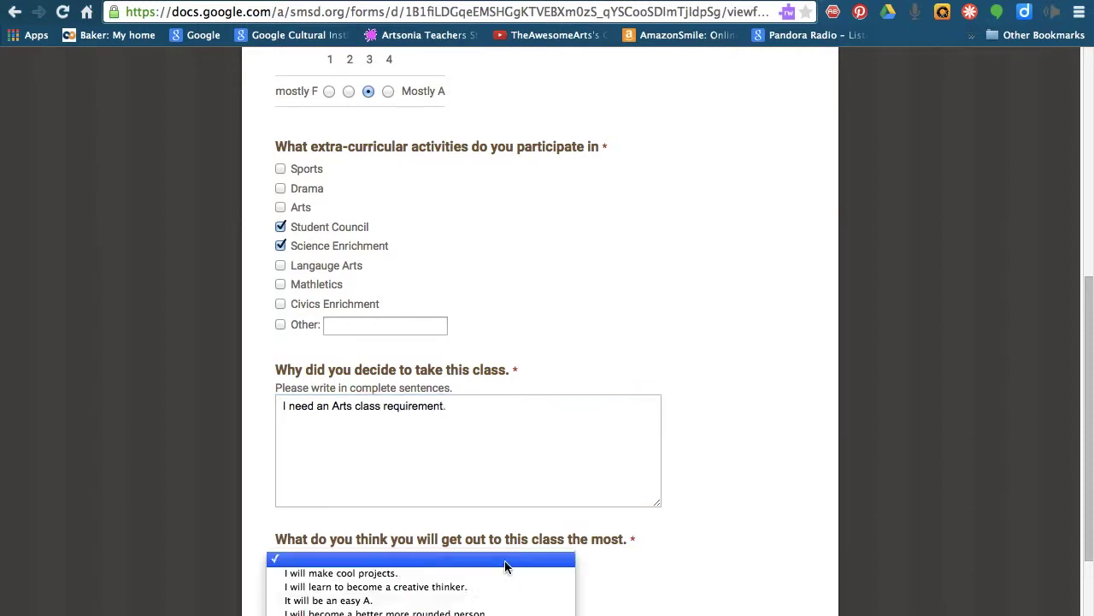
click(494, 598)
Step: Enter the student's date of birth and submit the completed survey
click(376, 610)
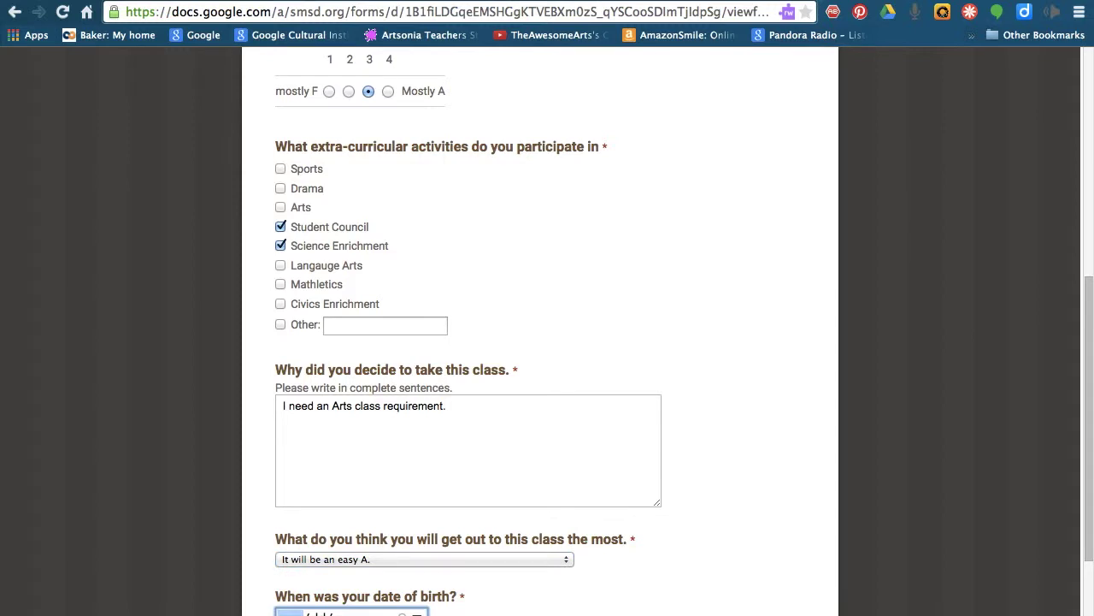
scroll(377, 599, up, 3)
scroll(377, 598, down, 3)
text(09/dd/yyyy)
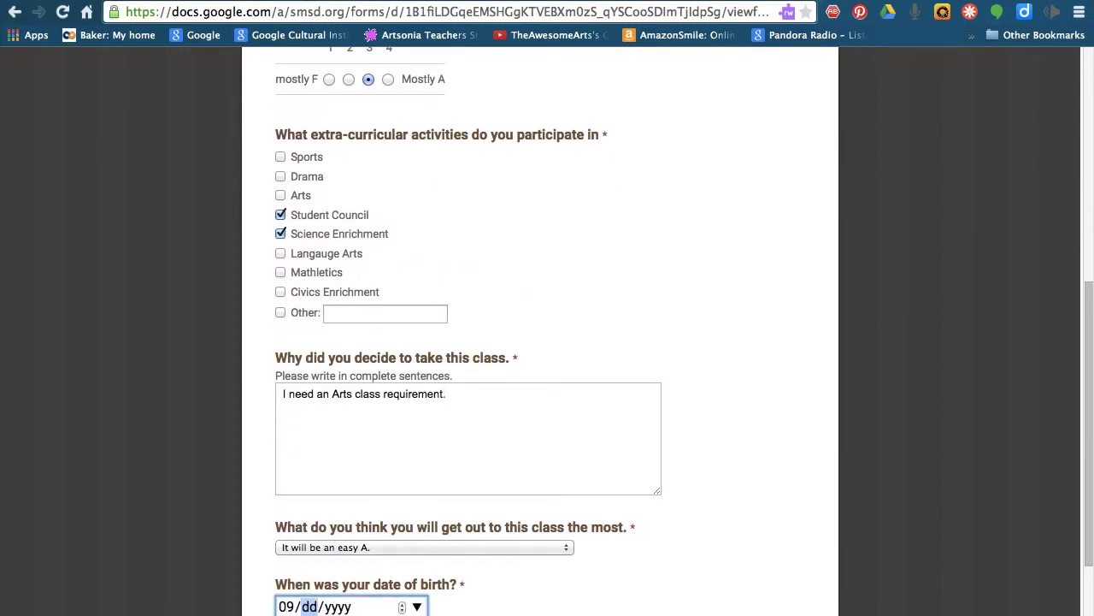
text(182)
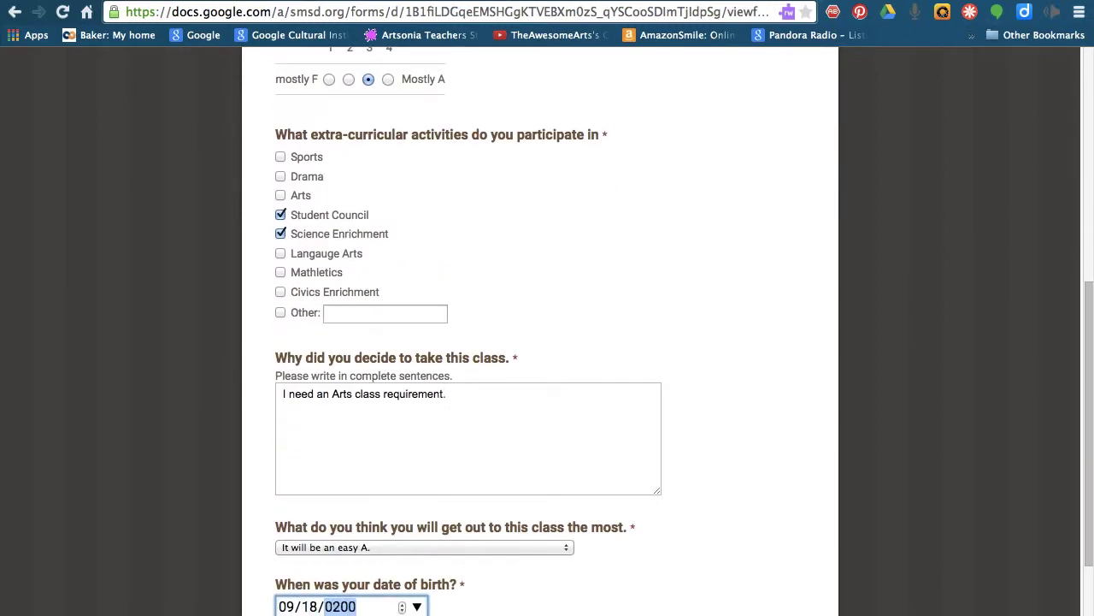
text(001)
scroll(548, 342, down, 2)
click(324, 576)
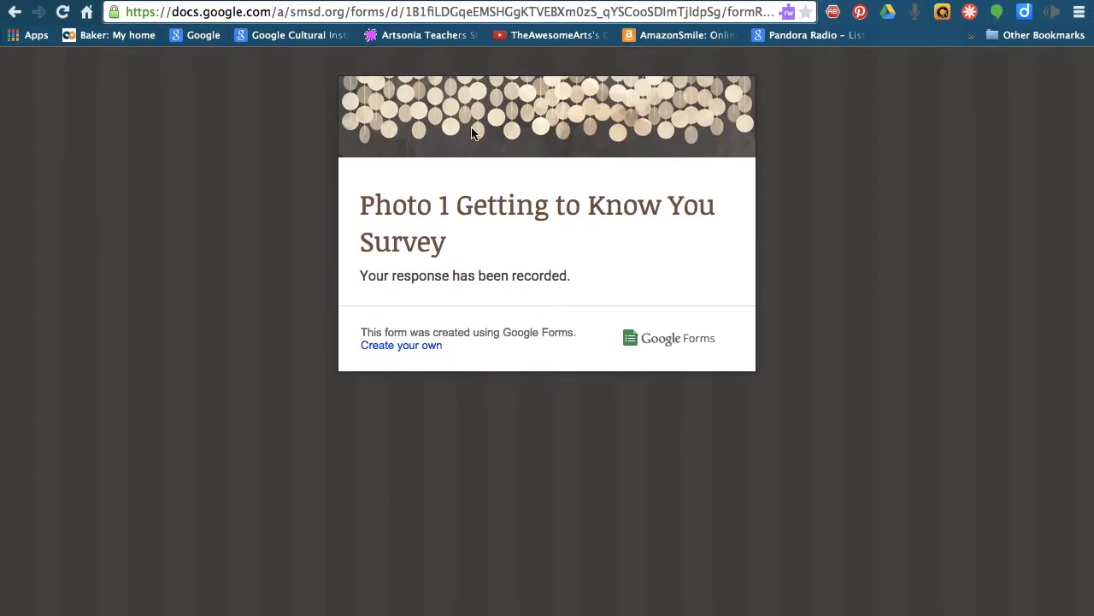
Step: Open the survey's responses spreadsheet from the form editor and set text wrapping to Wrap for the "Why did you decide to take this class" column
click(289, 2)
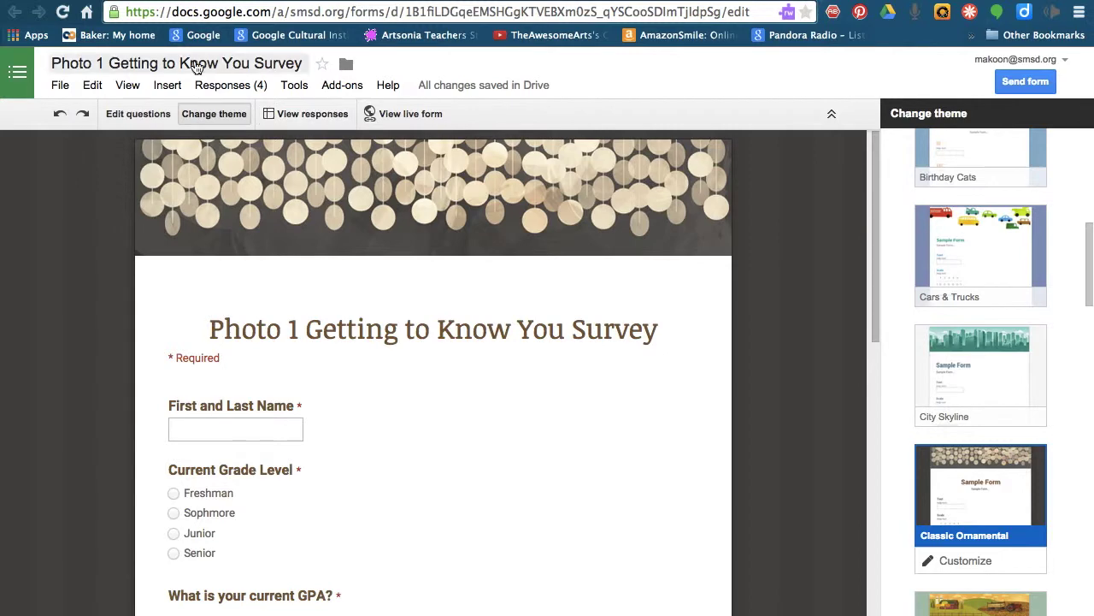
click(331, 118)
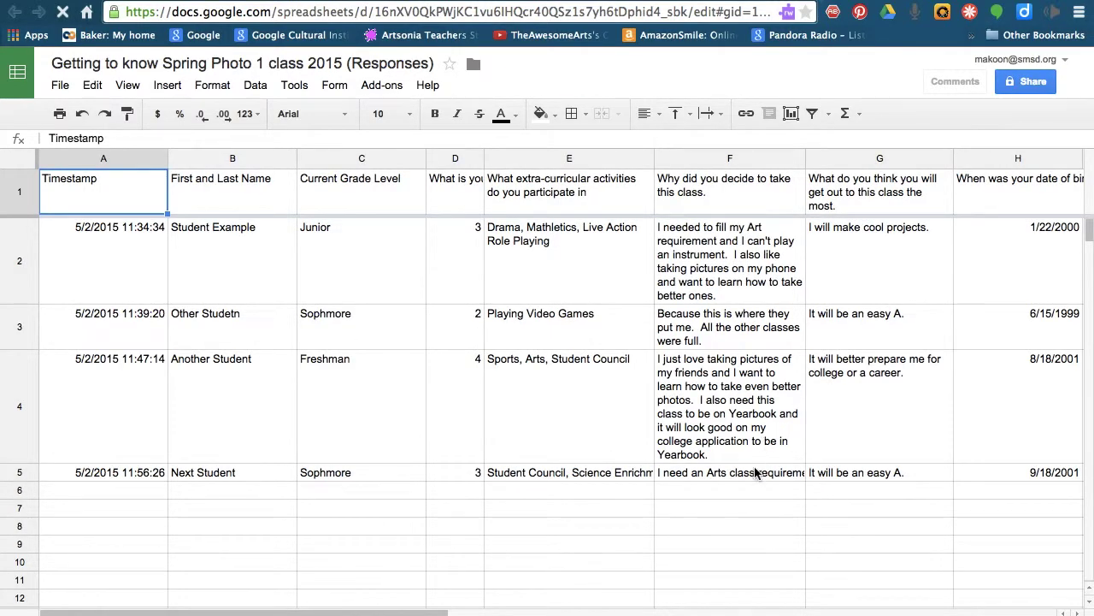
click(747, 162)
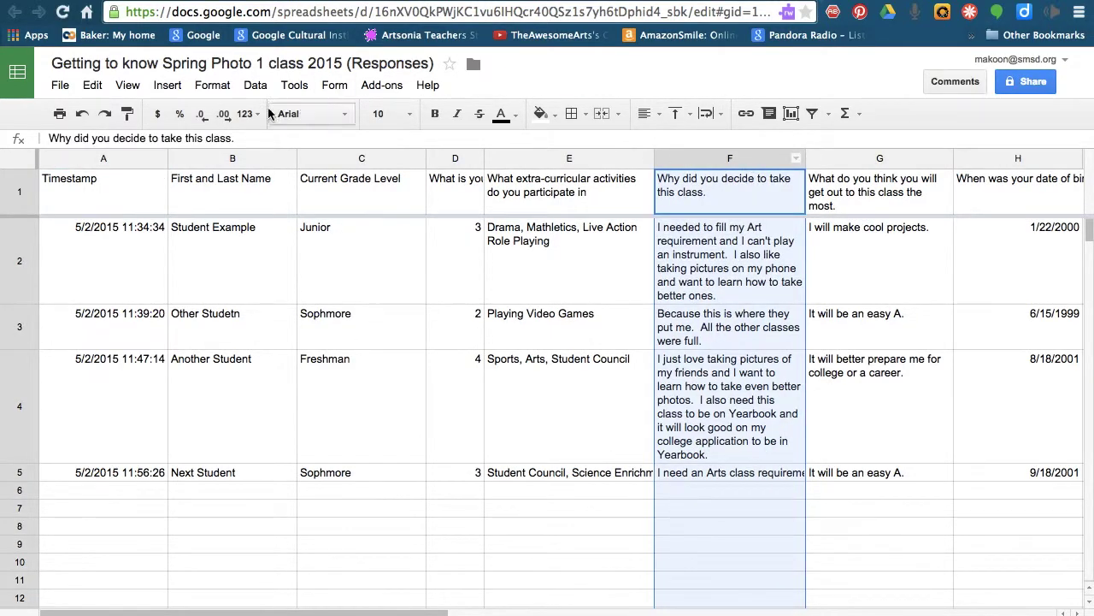
click(204, 87)
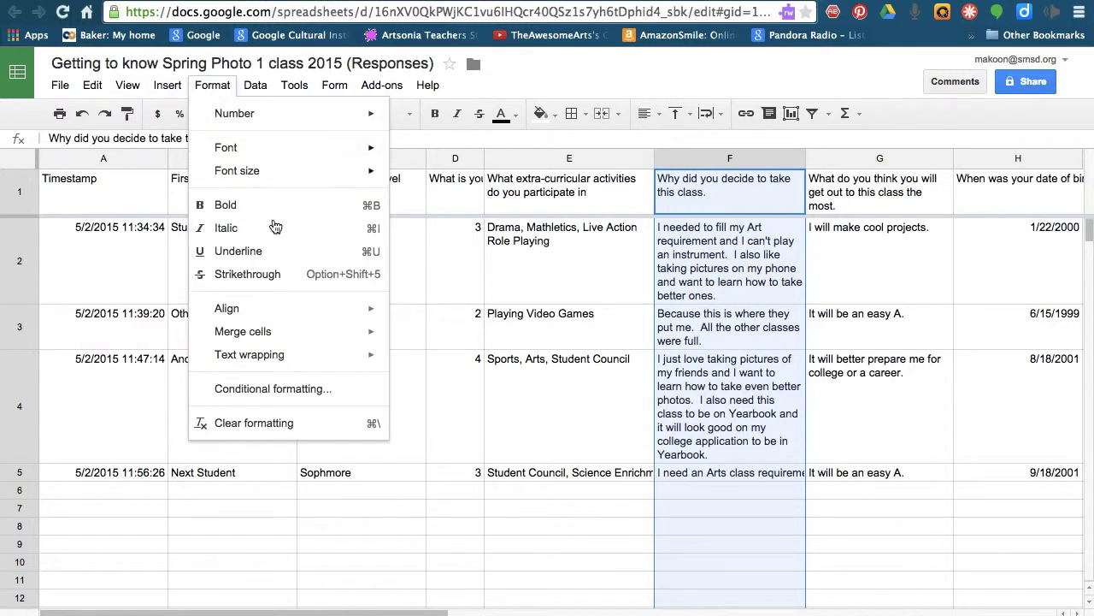
mouse_move(296, 359)
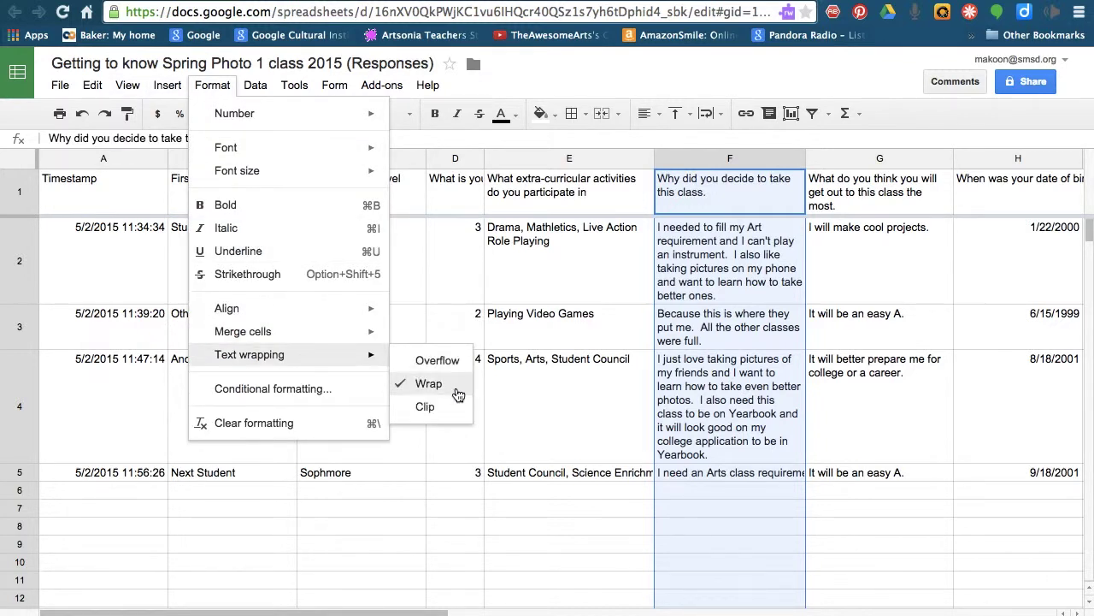
click(428, 383)
scroll(865, 491, right, 5)
scroll(865, 490, left, 5)
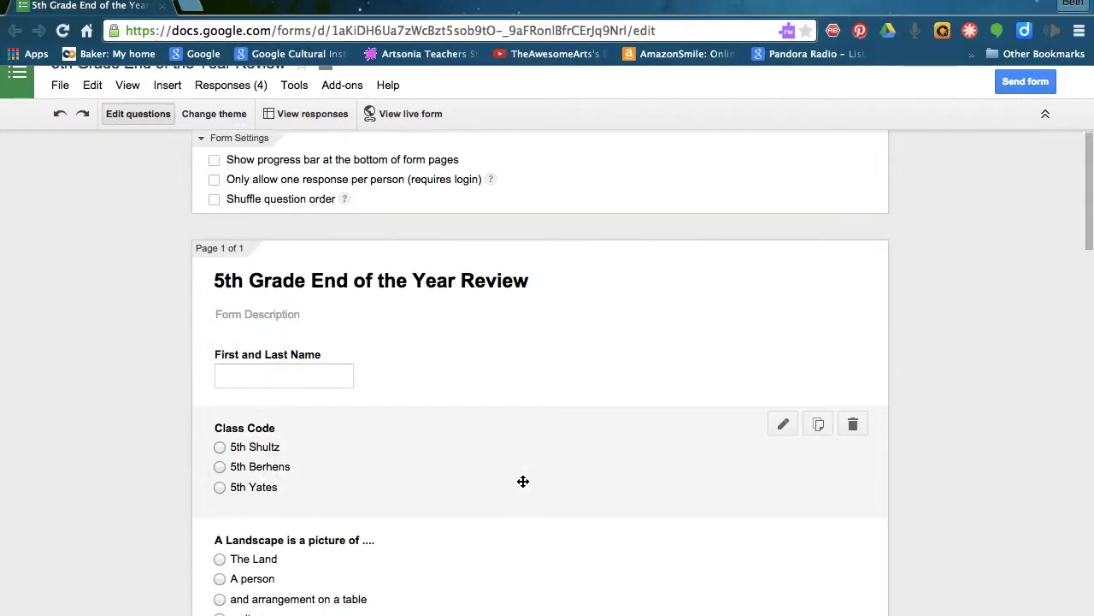
Step: Change the Class Code question in the 5th Grade End of the Year Review form to the "Choose from a list" type
scroll(523, 481, down, 3)
click(435, 345)
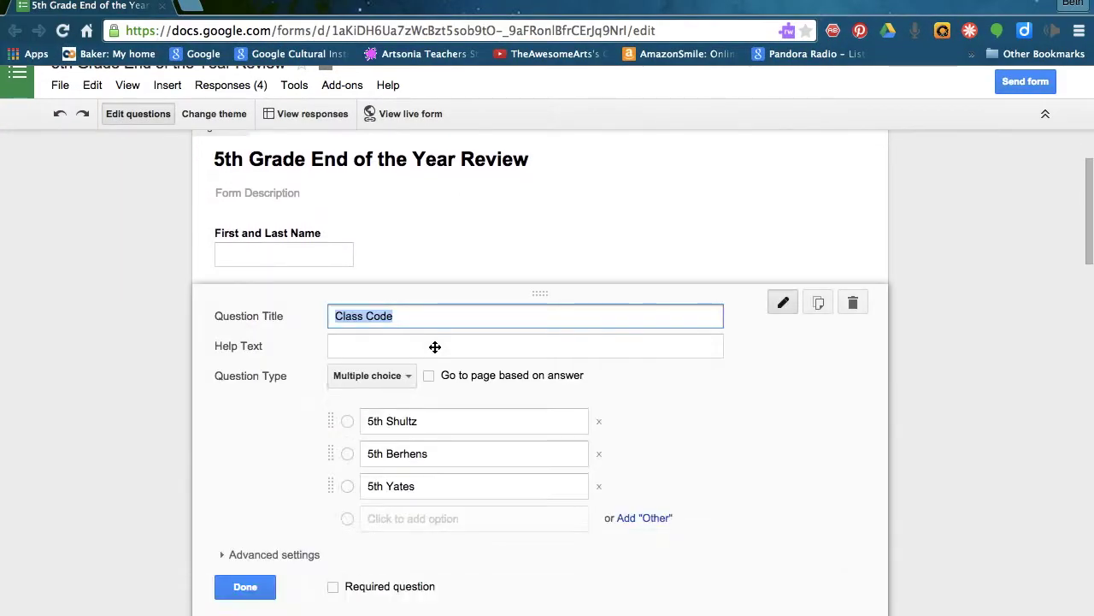
click(379, 378)
click(379, 378)
click(379, 378)
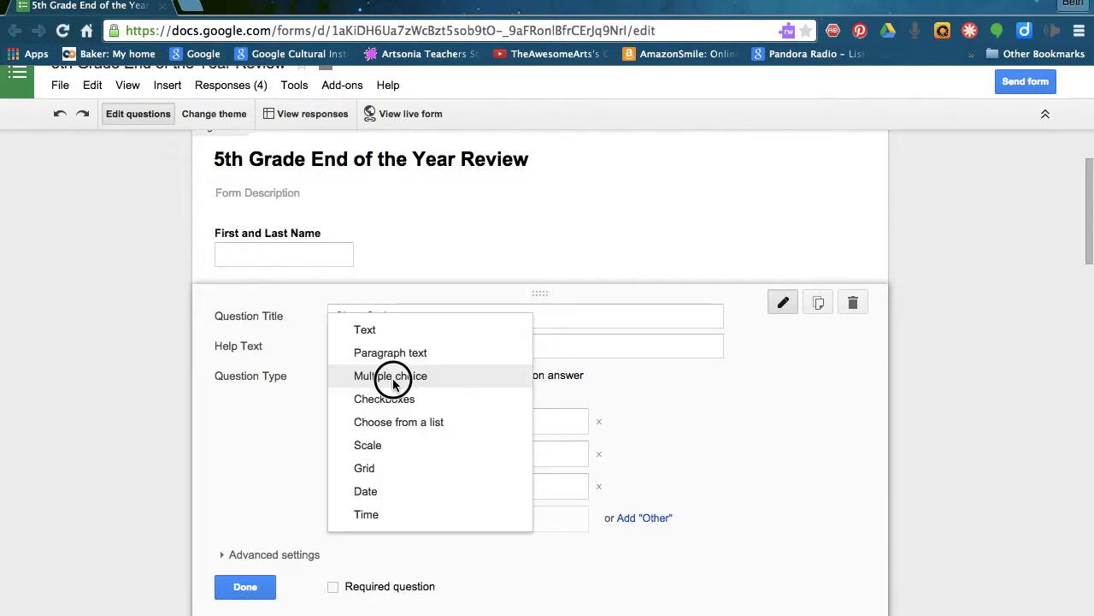
click(397, 423)
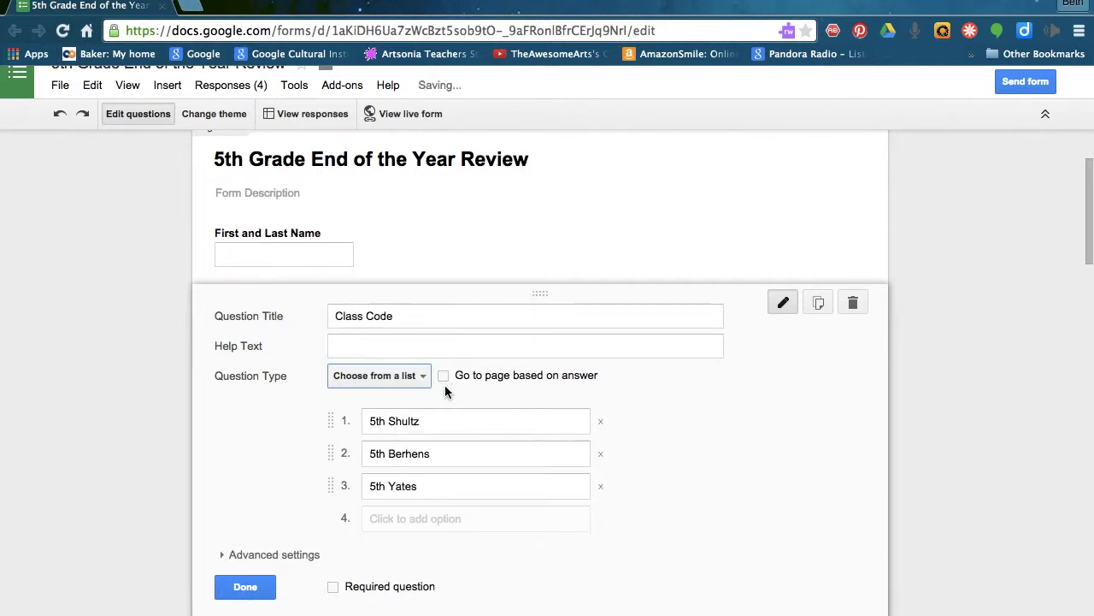
Step: Examine the remaining quiz questions down to the end of the form, checking the question type of "A Landscape is a picture of ...."
scroll(447, 403, down, 3)
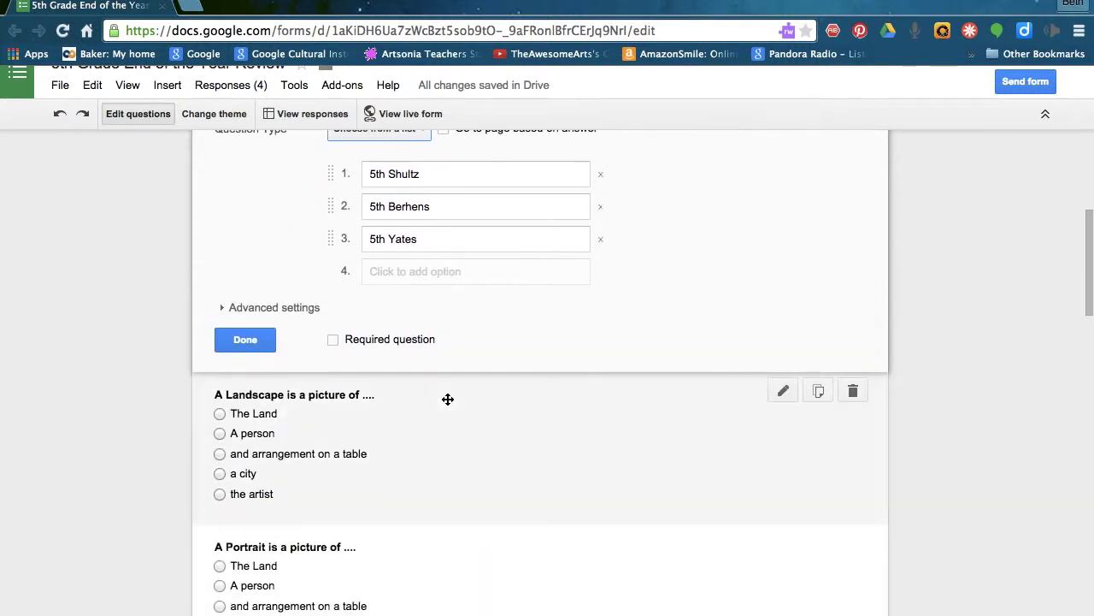
scroll(447, 398, down, 3)
click(385, 239)
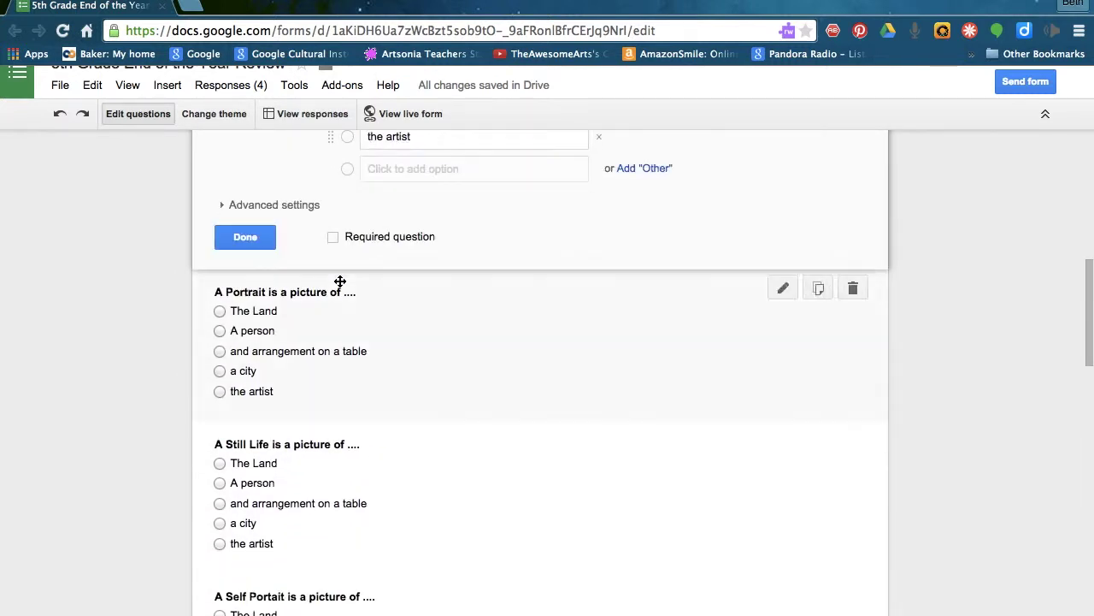
scroll(340, 282, up, 4)
click(379, 265)
click(378, 265)
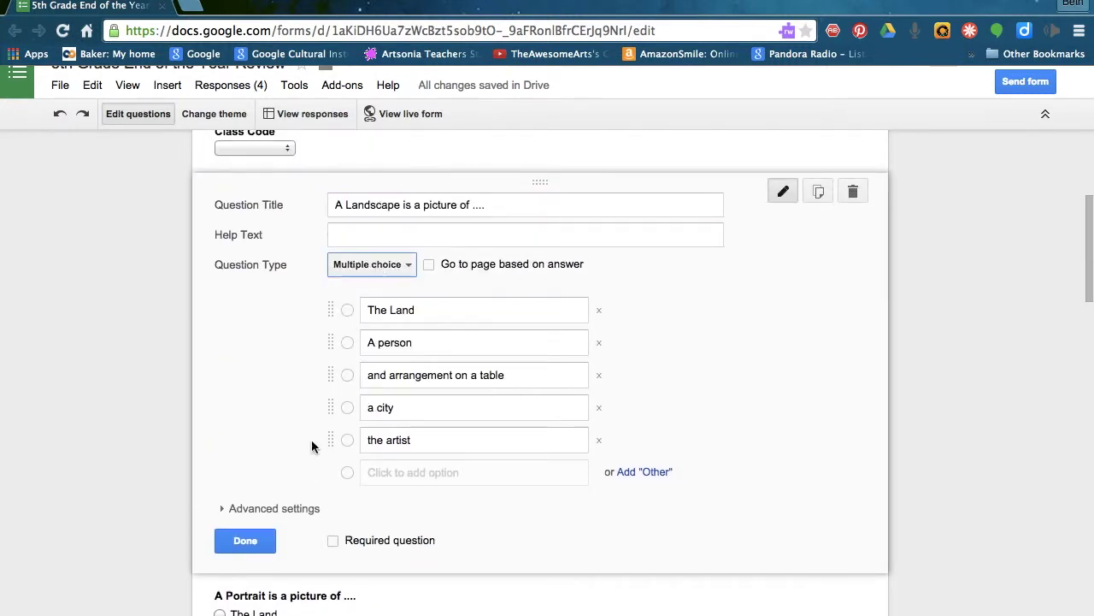
scroll(464, 515, down, 4)
scroll(413, 462, down, 8)
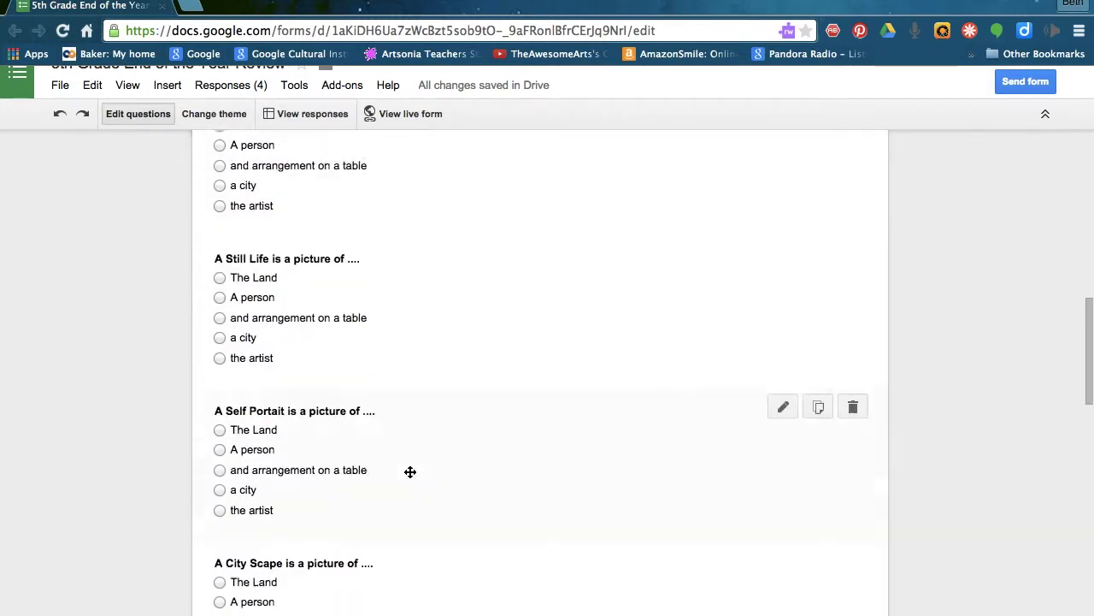
scroll(411, 472, down, 8)
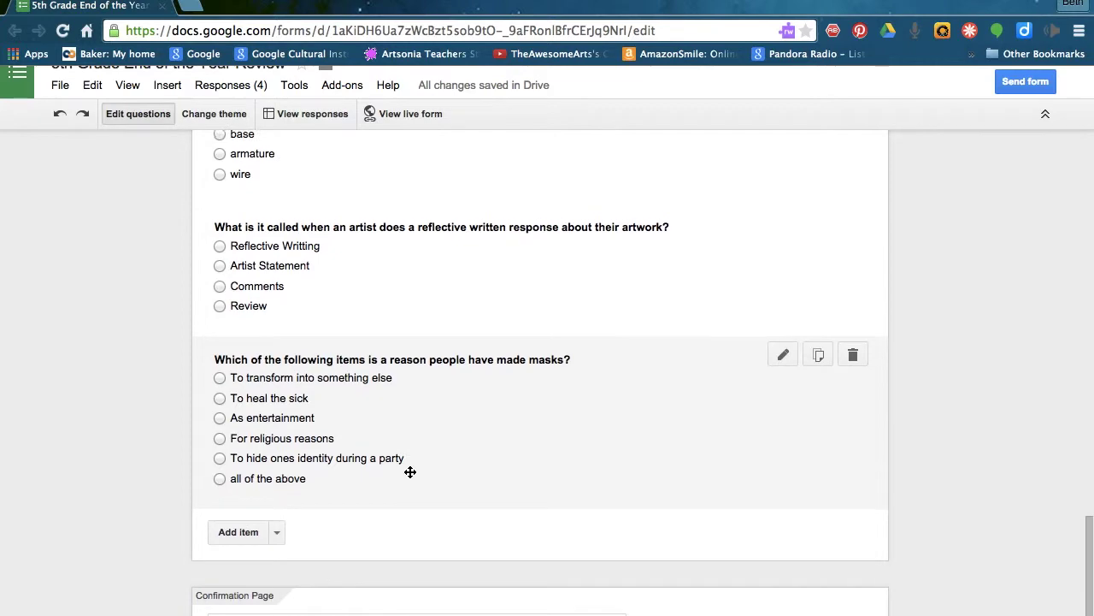
scroll(411, 472, up, 20)
Step: Apply the Homework theme to the 5th Grade End of the Year Review form
click(226, 120)
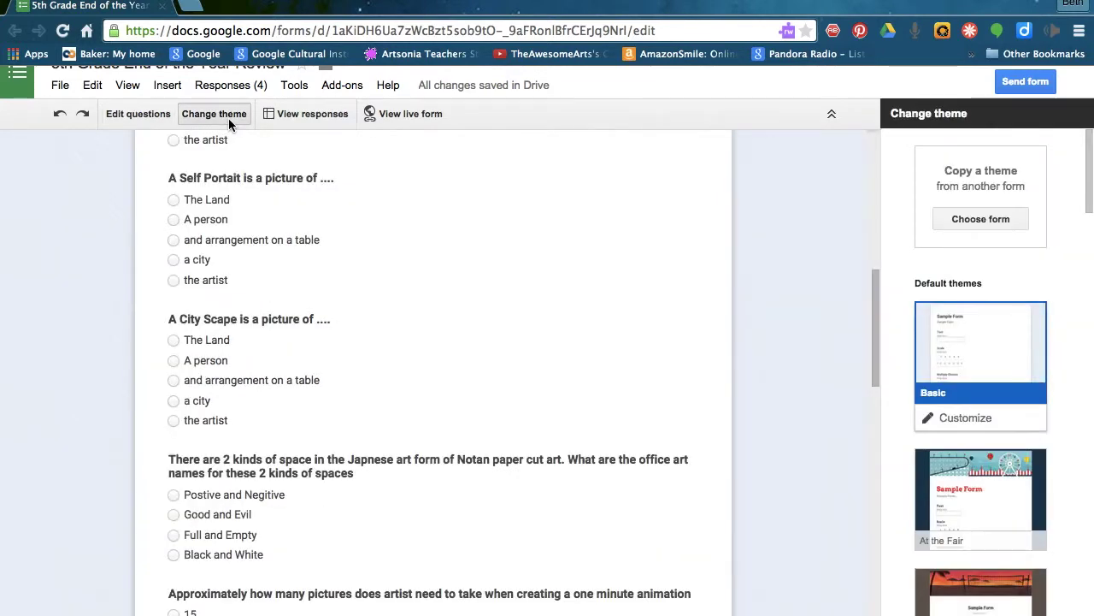
scroll(1002, 386, down, 5)
scroll(1005, 389, down, 15)
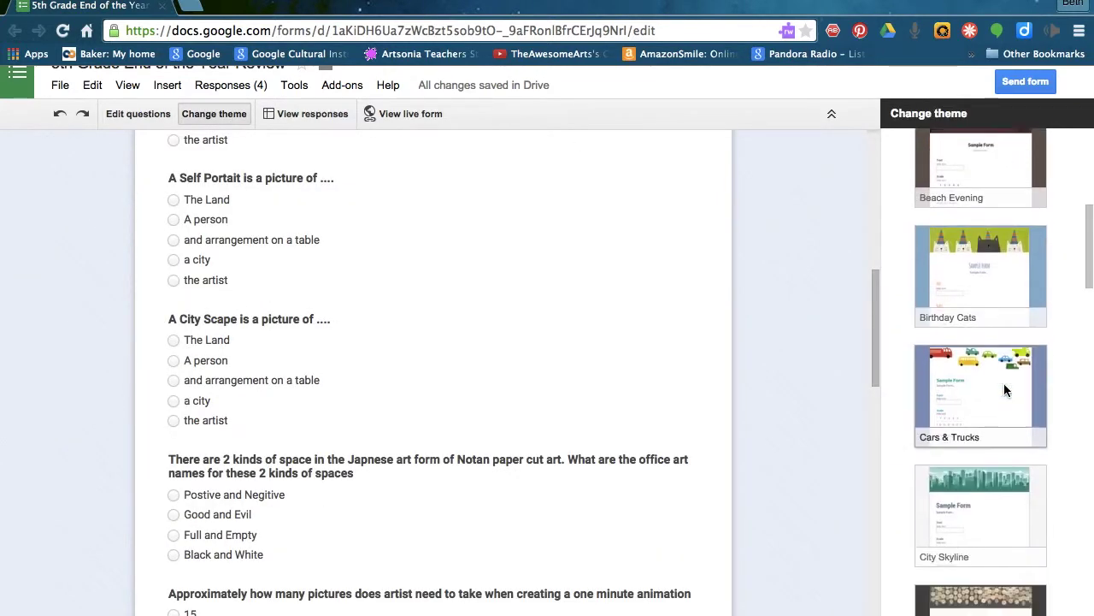
scroll(1004, 390, down, 6)
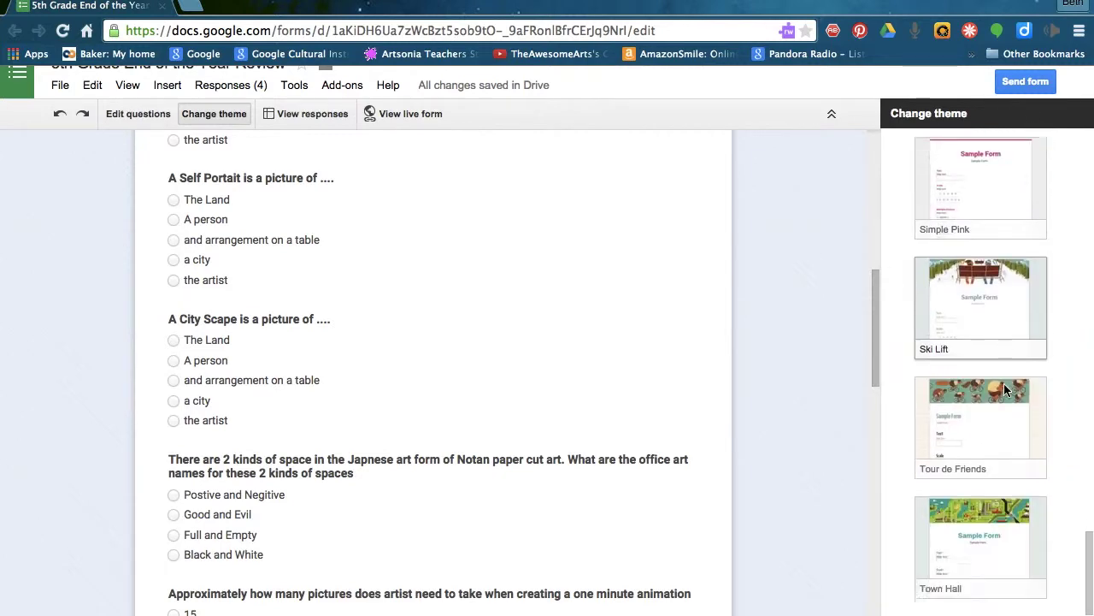
scroll(1004, 390, up, 7)
scroll(1004, 383, up, 8)
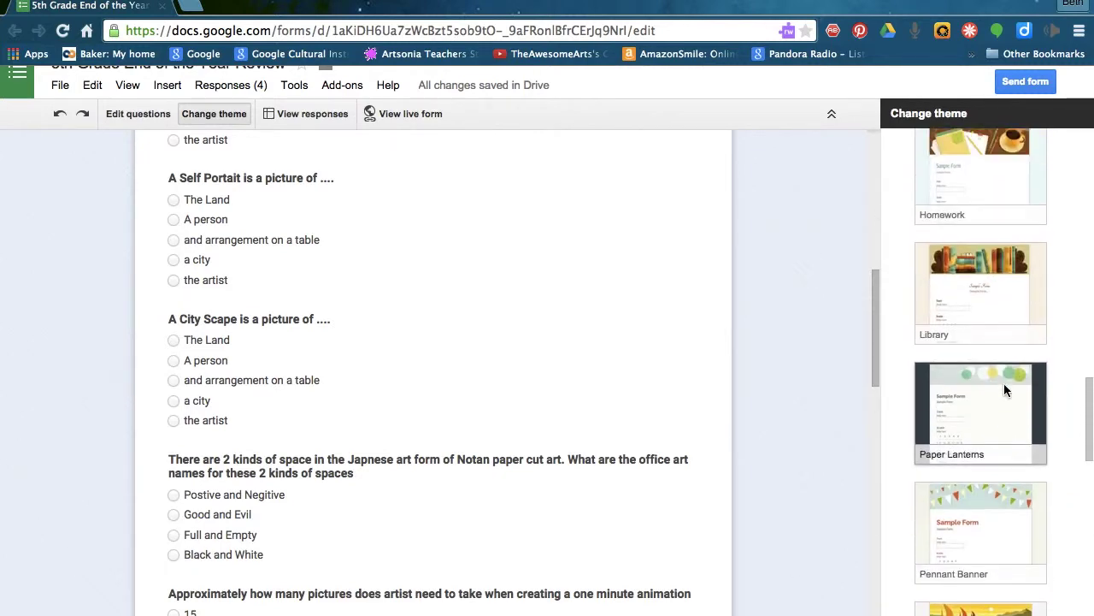
click(1000, 436)
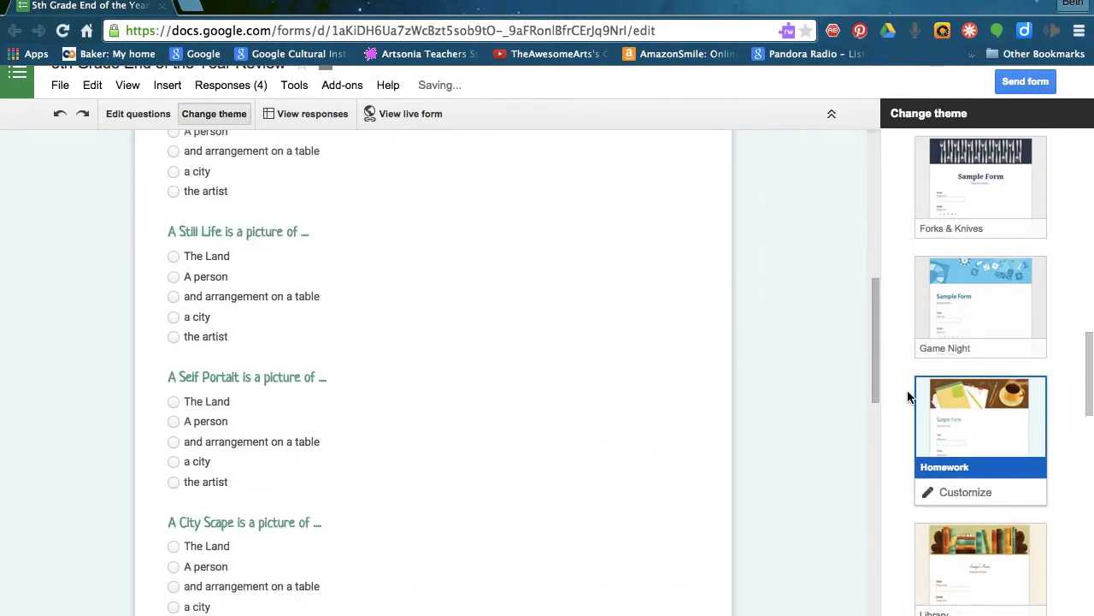
scroll(908, 395, up, 2)
scroll(809, 398, up, 5)
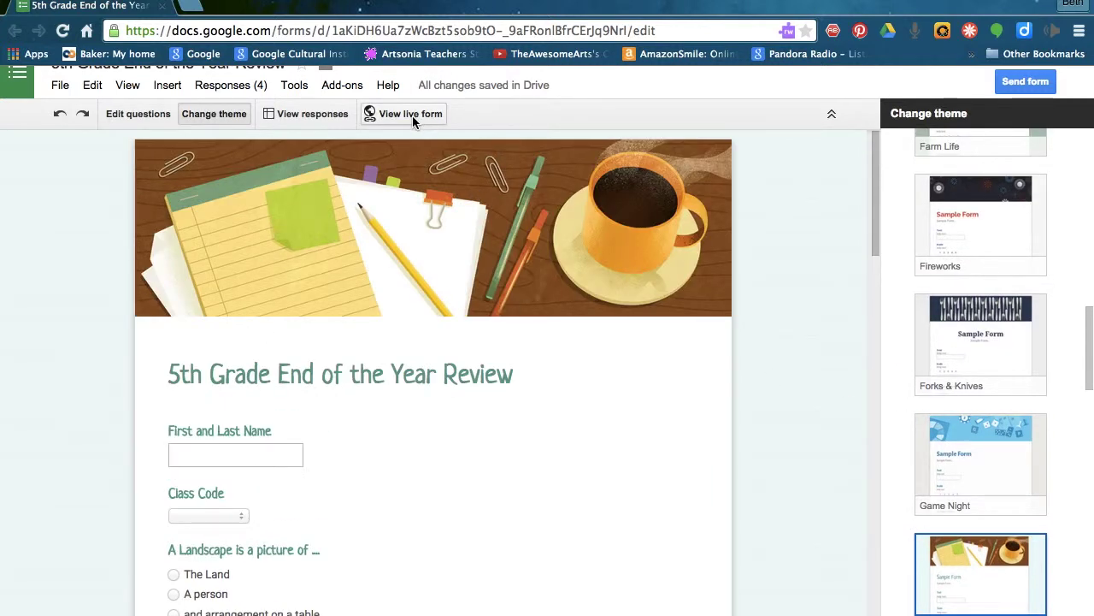
Step: Open the responses spreadsheet of the 5th Grade End of the Year Review and look across its answer columns
click(326, 116)
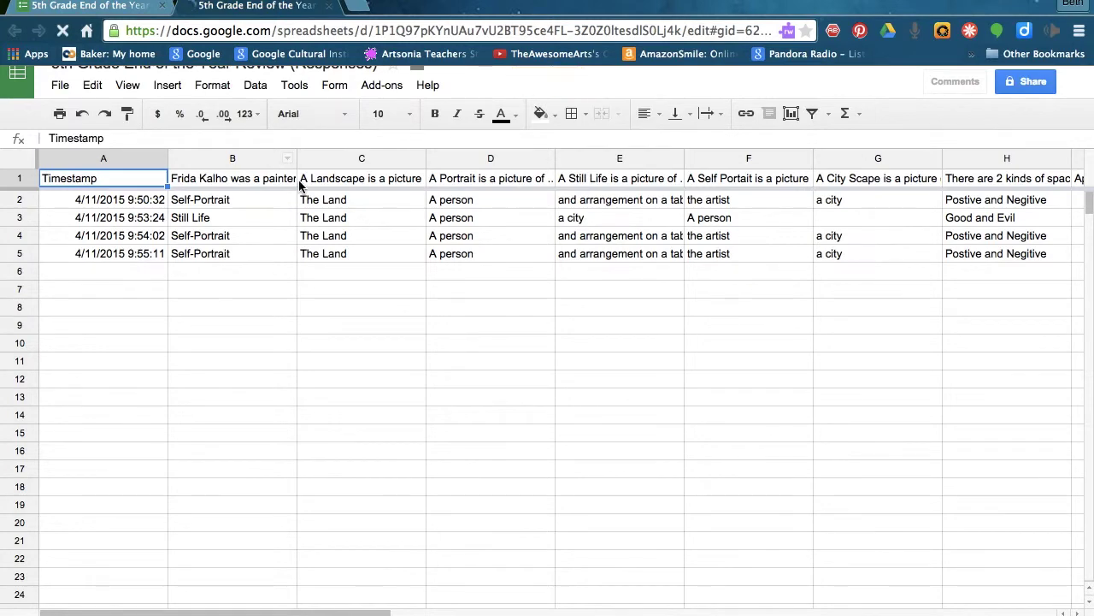
scroll(299, 184, right, 1)
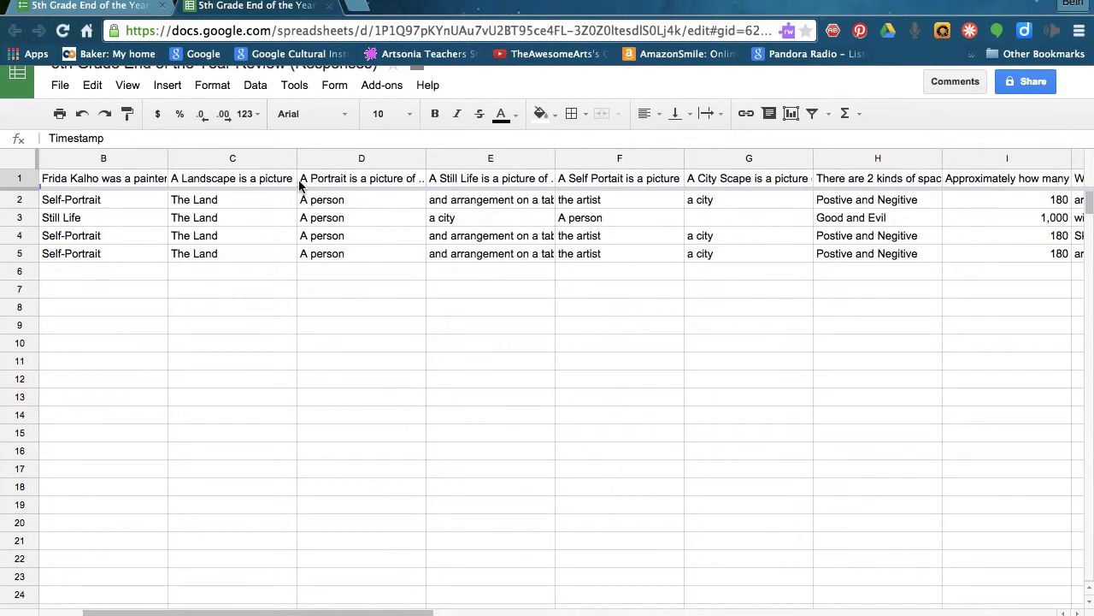
scroll(128, 253, left, 1)
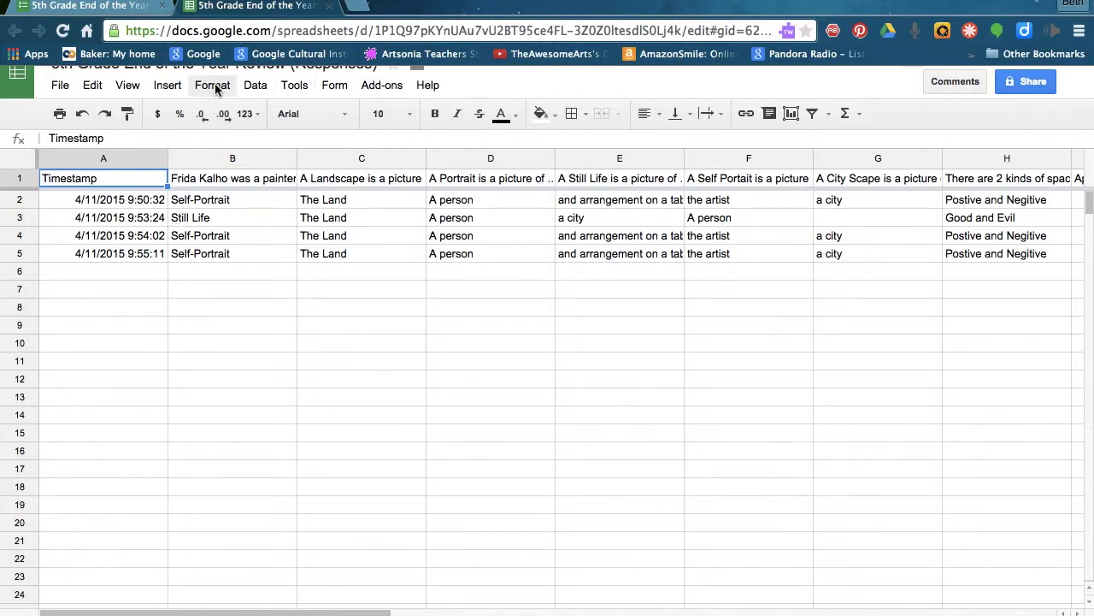
Step: View the description of Flubaroo in the spreadsheet's add-ons gallery and close the gallery
click(380, 85)
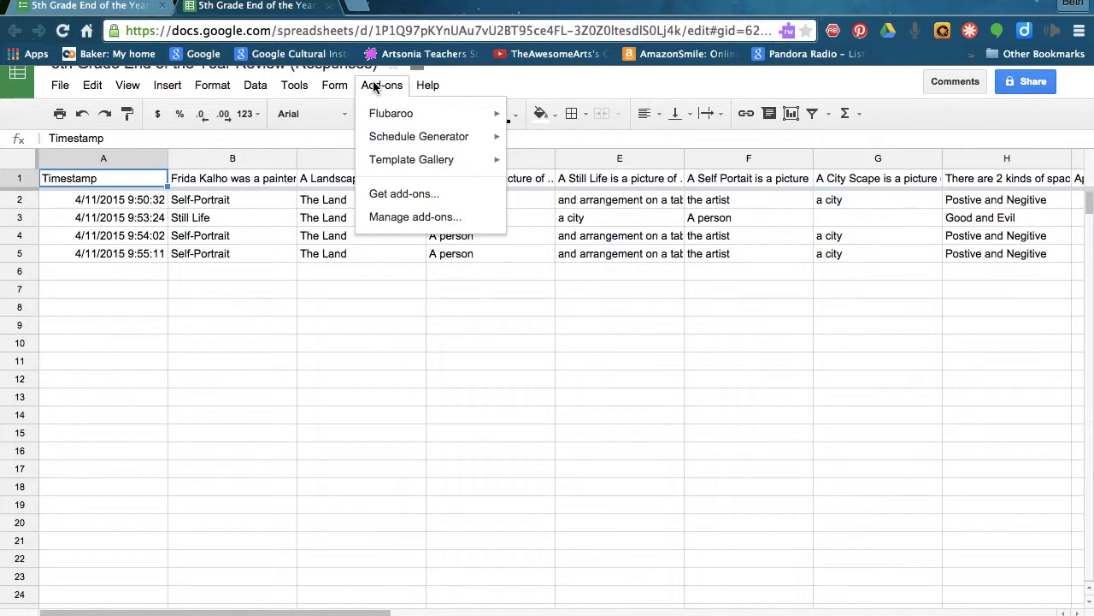
click(404, 194)
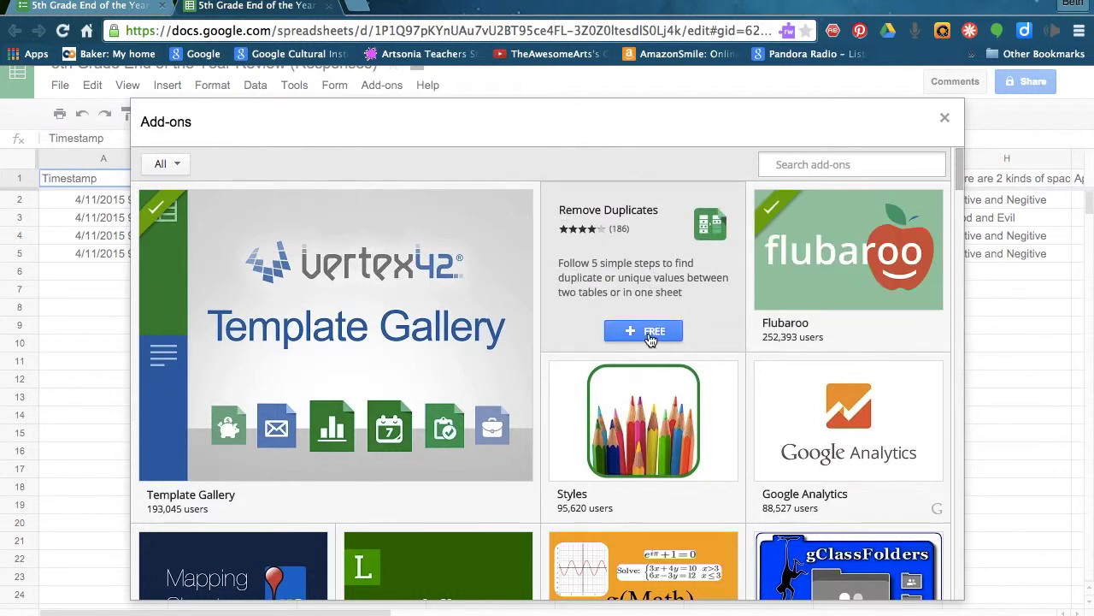
mouse_move(838, 278)
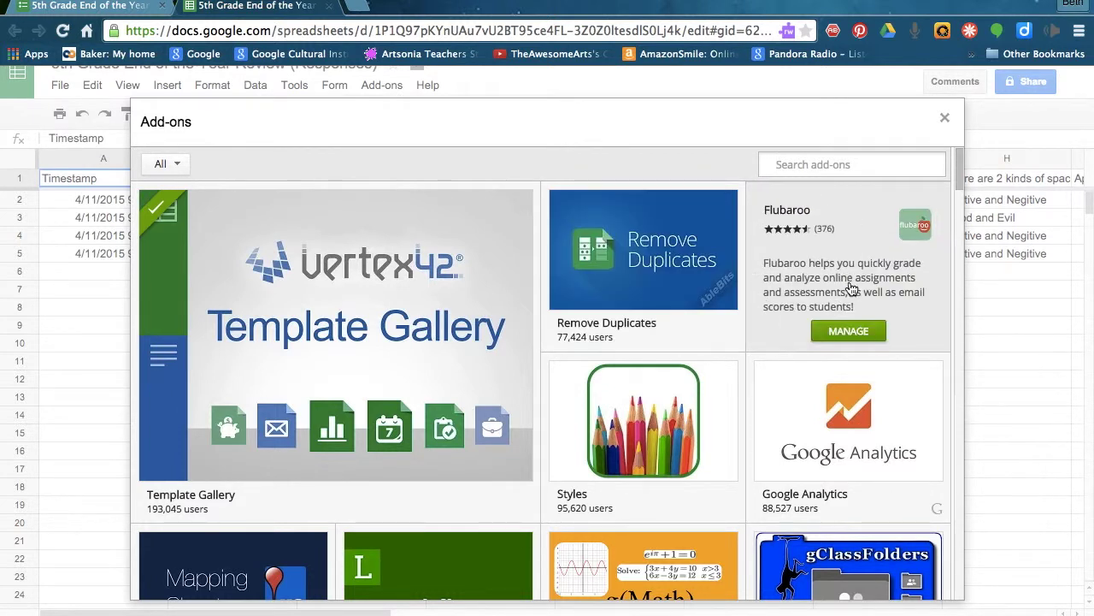
click(944, 117)
Step: Start regrading the quiz responses with Flubaroo and look through the grading options of all questions
click(376, 86)
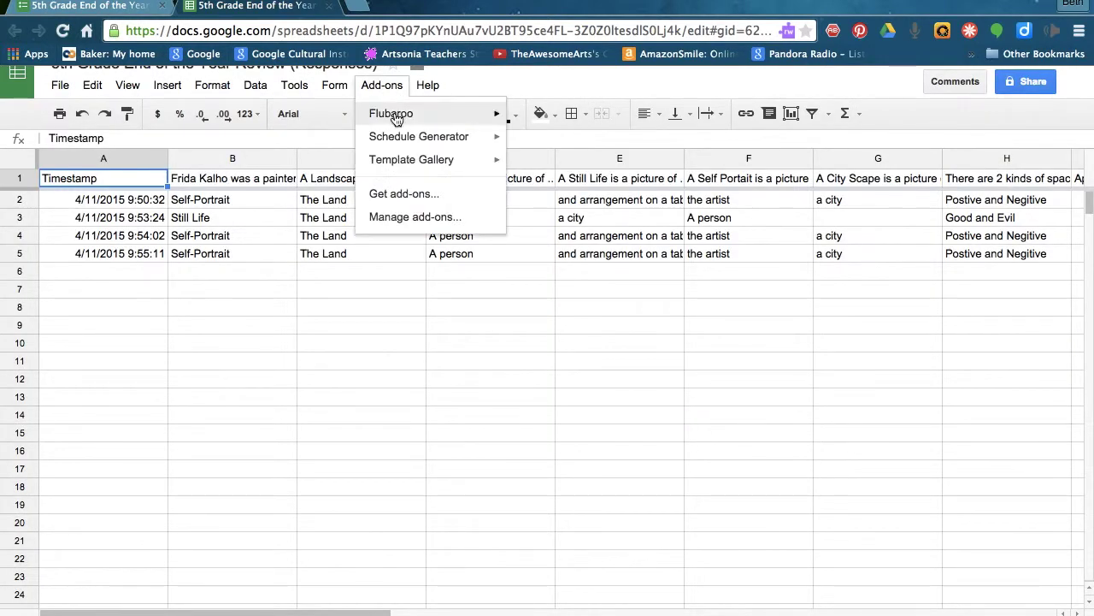
mouse_move(395, 119)
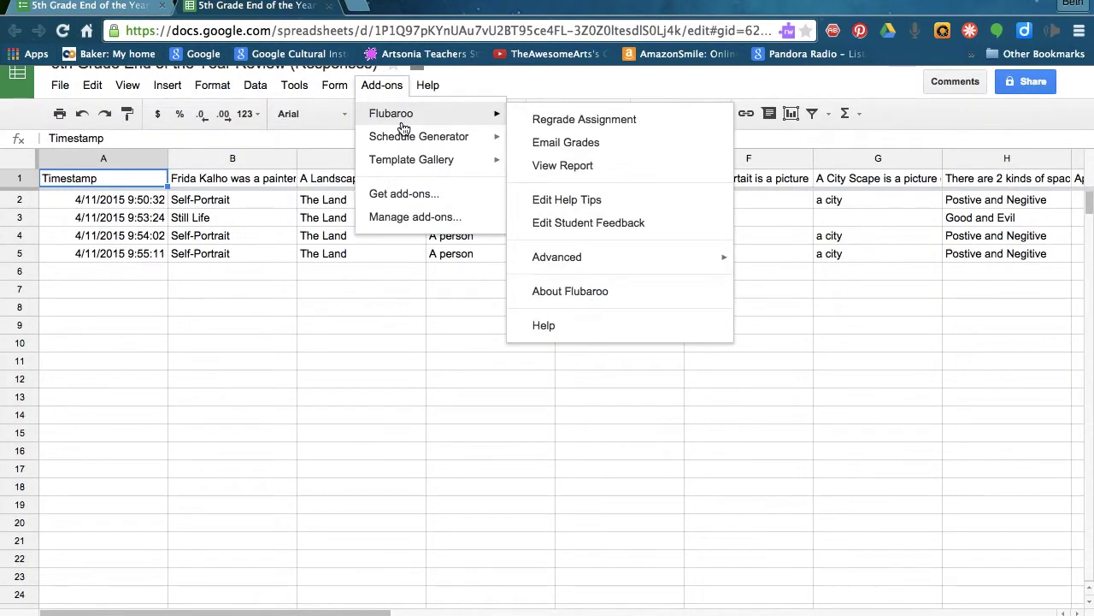
click(554, 120)
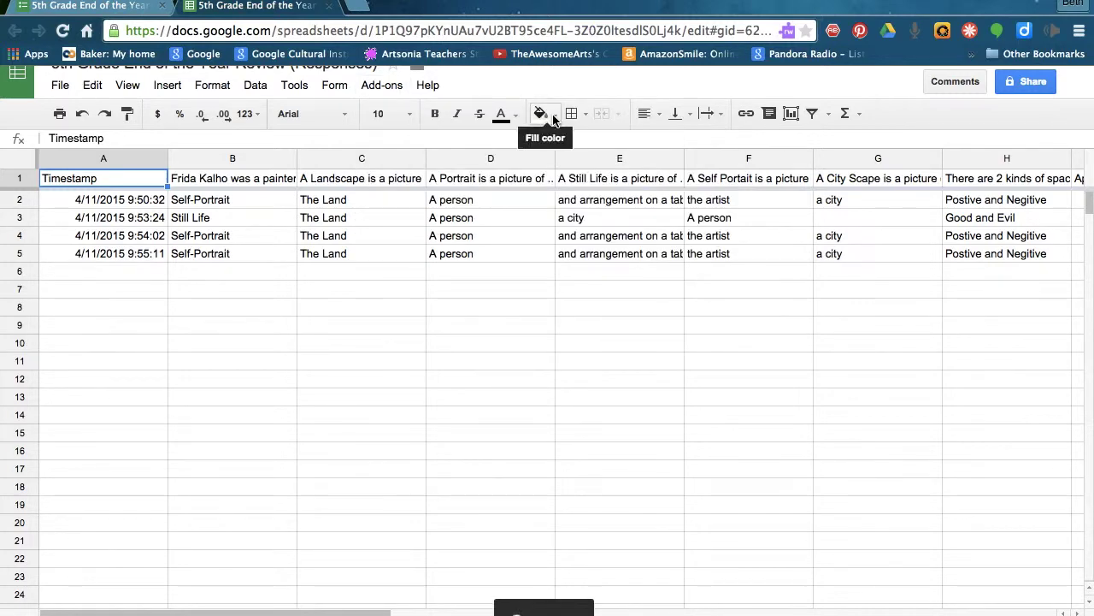
click(392, 378)
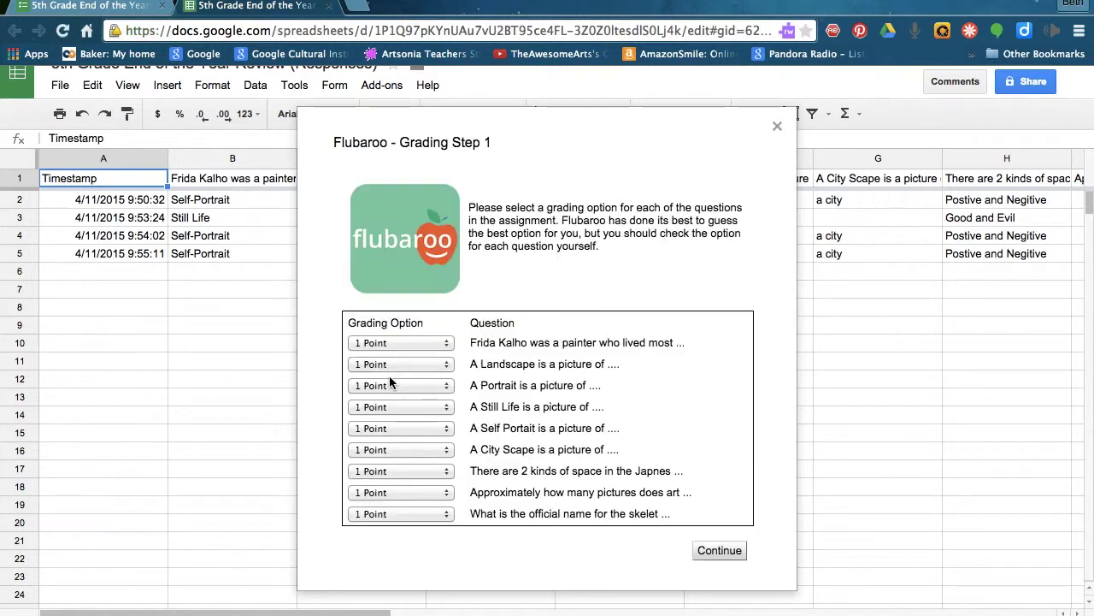
scroll(527, 356, down, 1)
scroll(528, 356, down, 2)
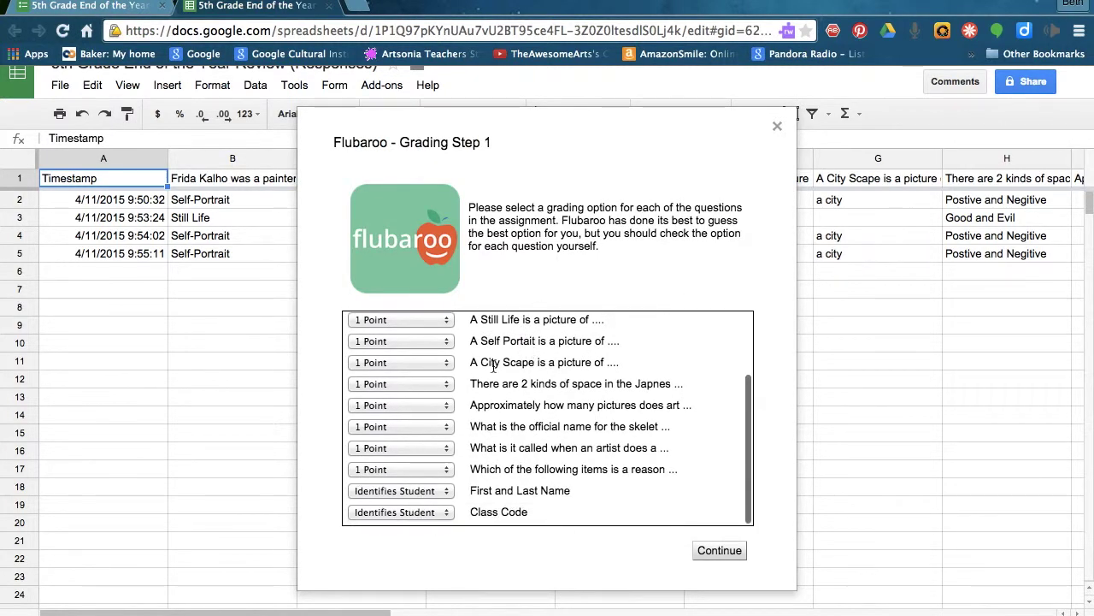
Step: Check the grading choices offered for the question "A City Scape is a picture of ...."
click(435, 360)
click(435, 390)
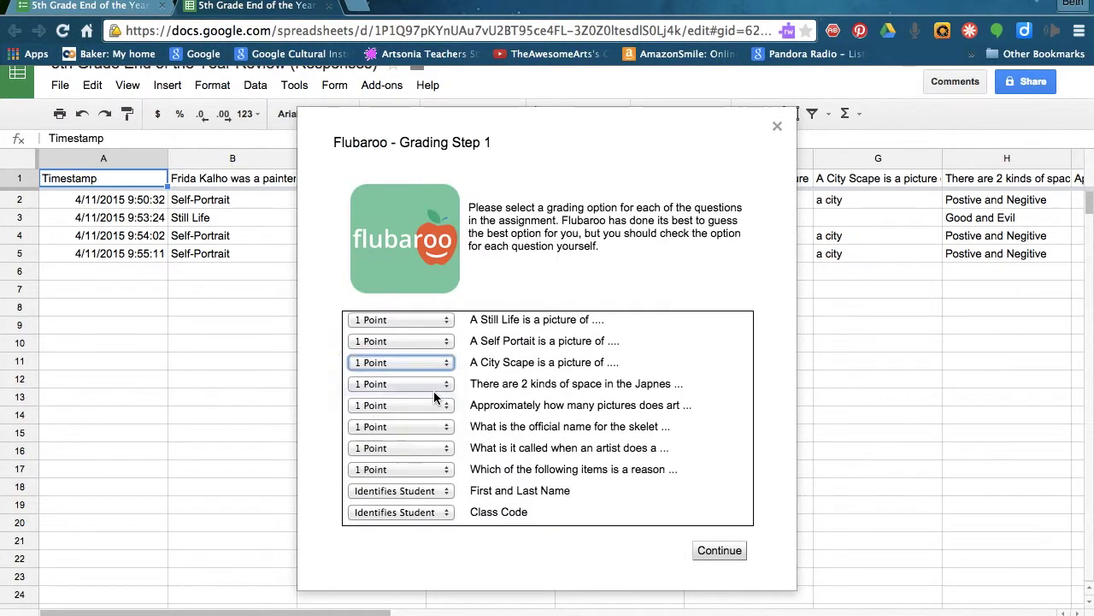
click(439, 362)
click(437, 333)
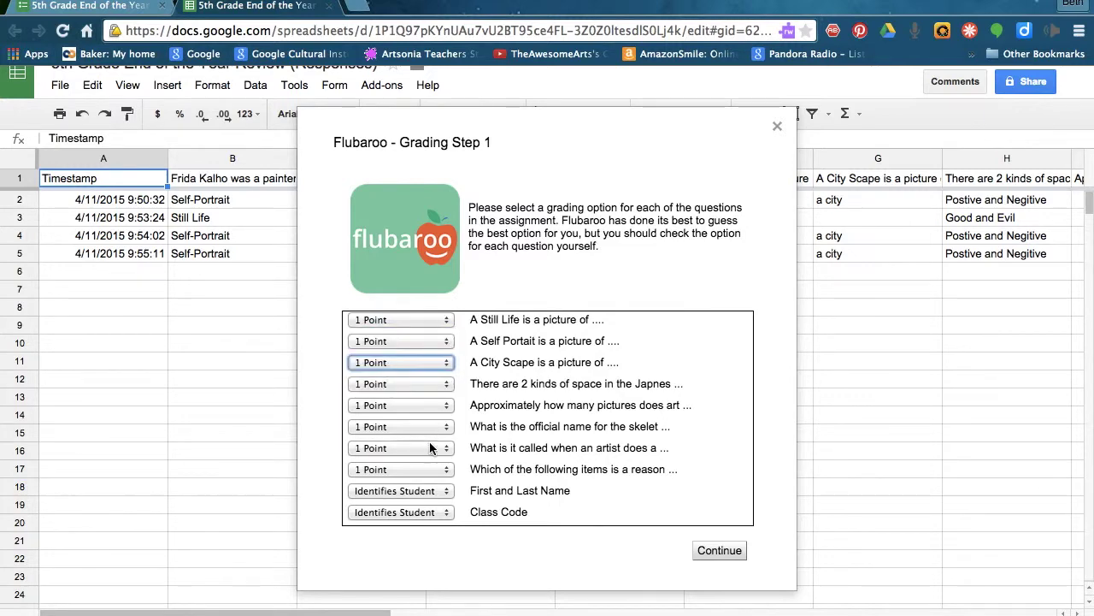
Step: Set the Frida Kalho question and the "There are 2 kinds of space" question to 2 Points each
scroll(419, 436, up, 3)
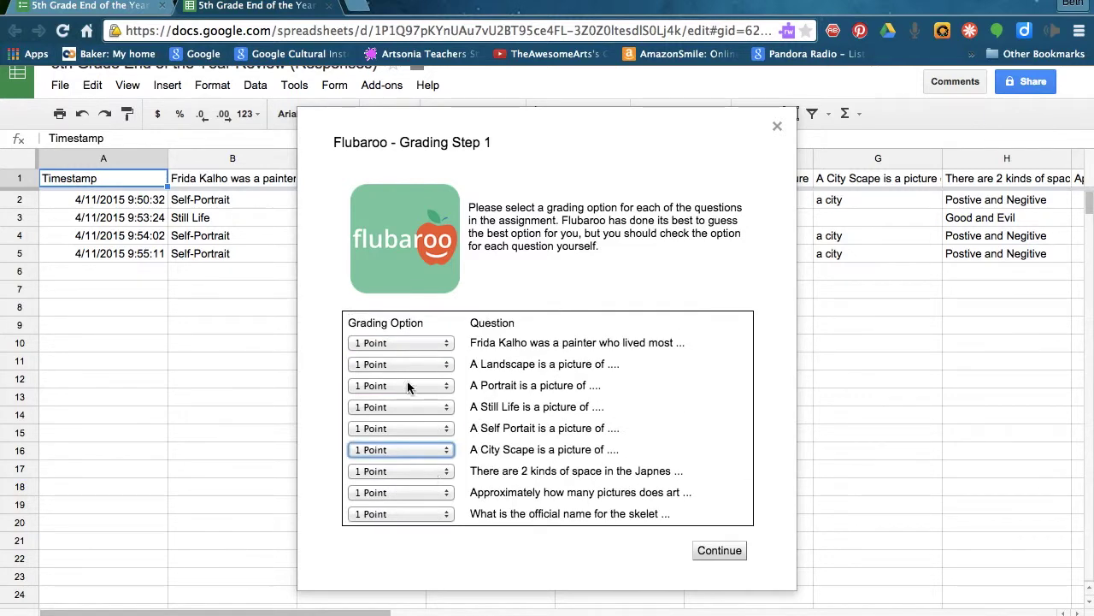
click(440, 343)
click(435, 357)
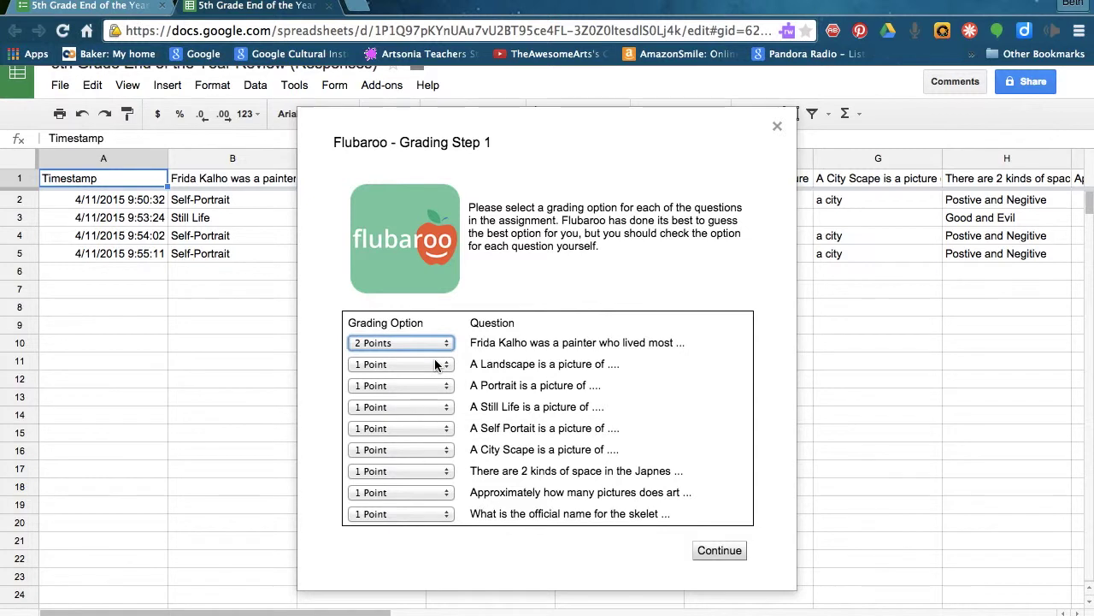
scroll(428, 406, down, 3)
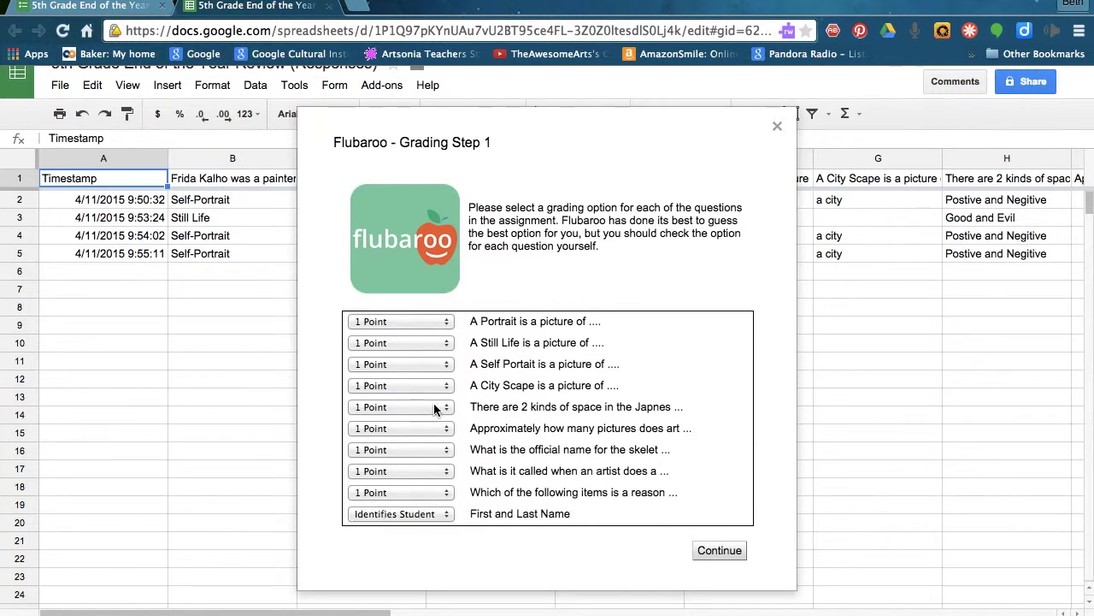
click(434, 406)
click(433, 419)
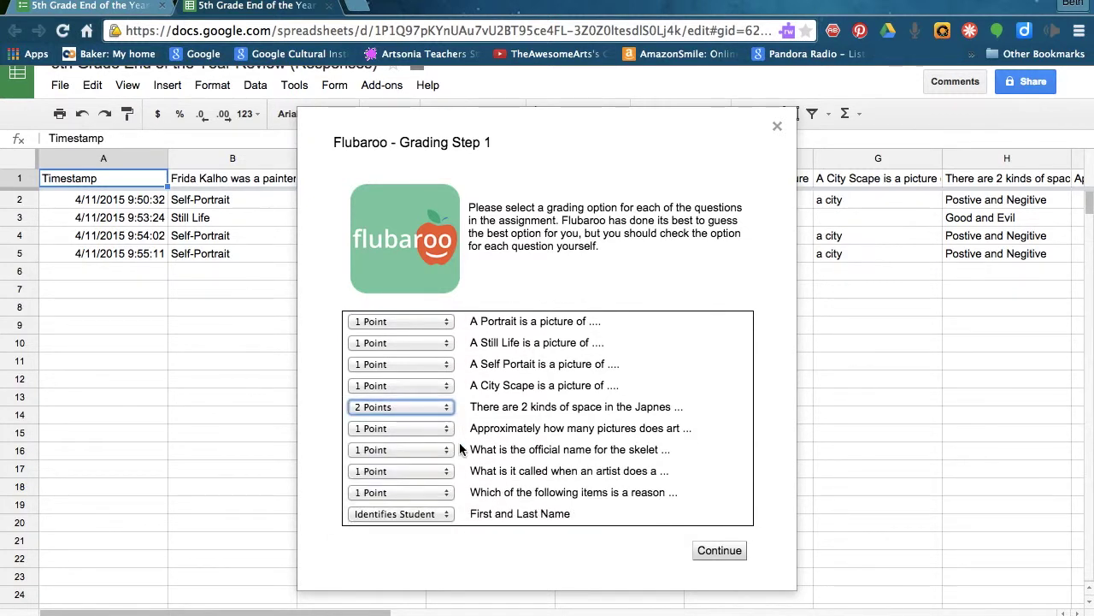
Step: Keep "First and Last Name" as Identifies Student and continue to the answer key selection
scroll(460, 448, down, 1)
click(421, 492)
click(423, 490)
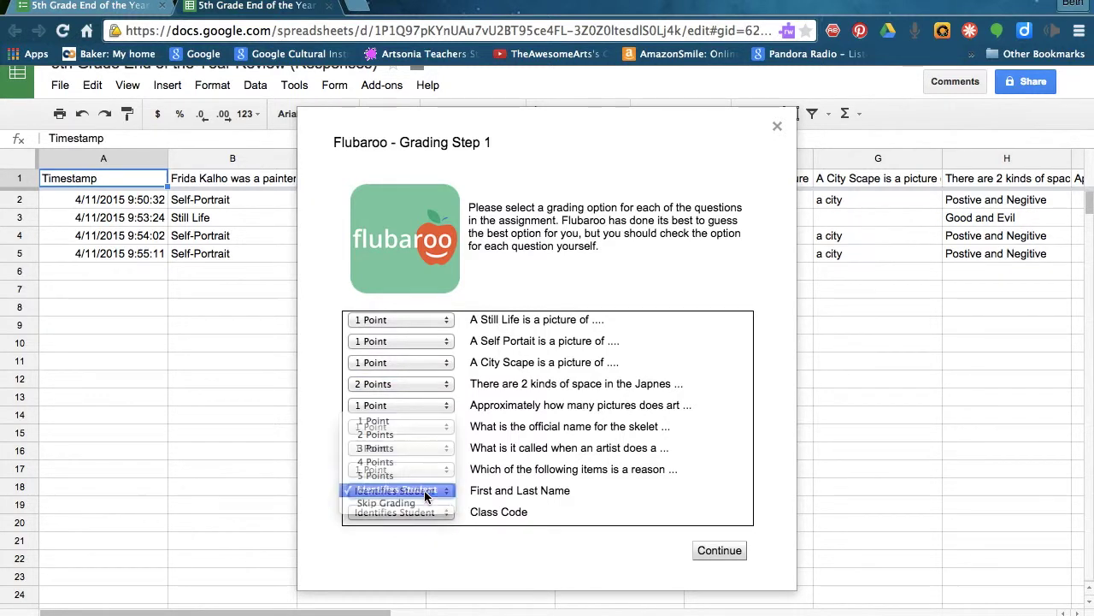
click(709, 550)
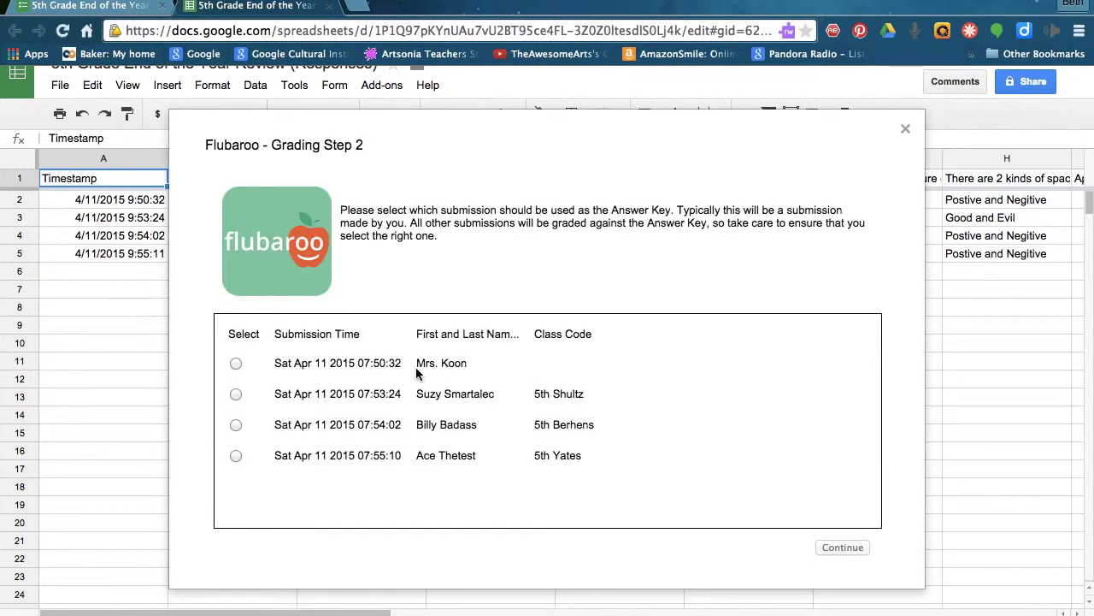
Step: Grade the assignment with the teacher's submission, the one timed 07:50:32, as the answer key and reload the spreadsheet
click(236, 363)
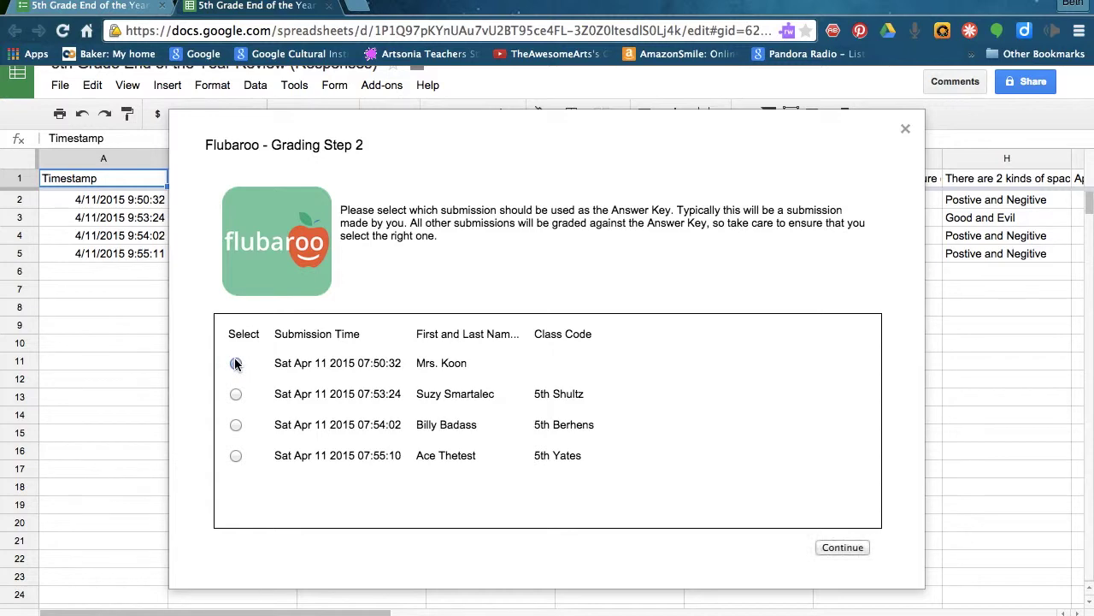
click(842, 547)
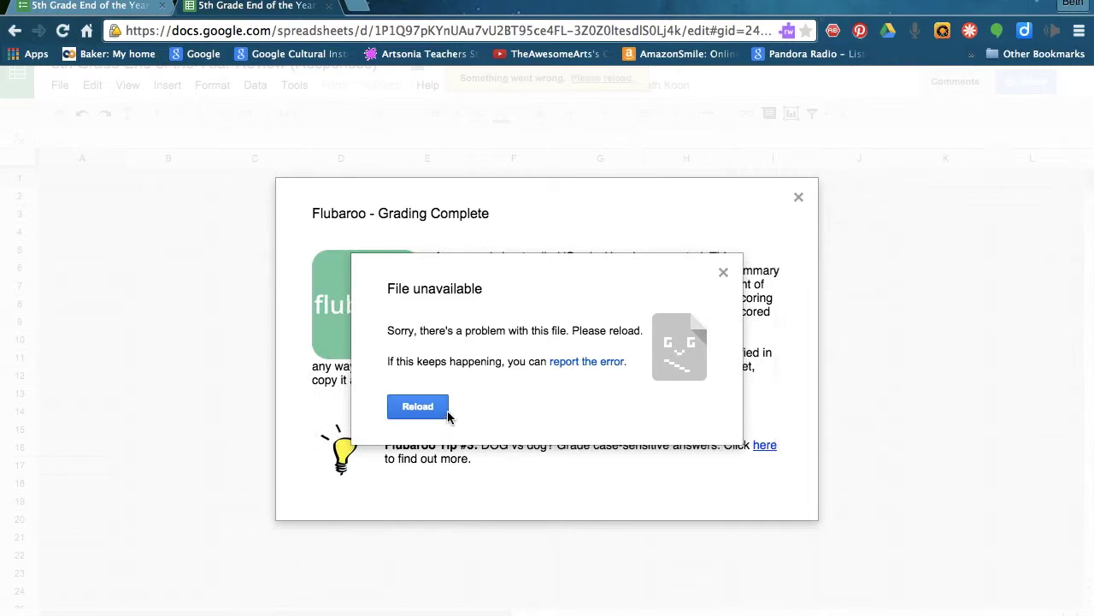
click(425, 403)
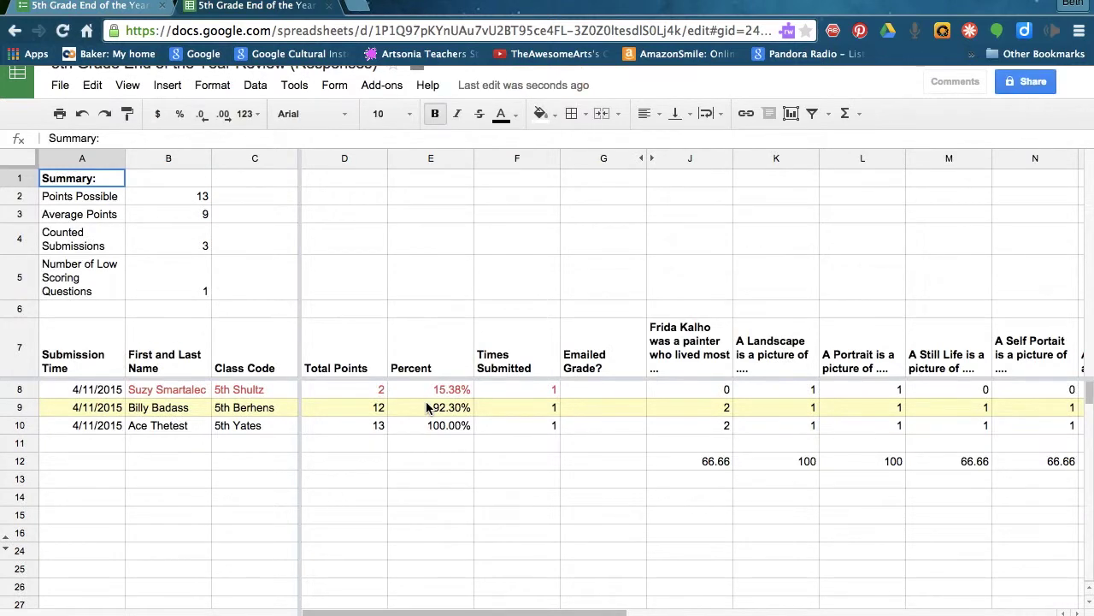
Step: Examine the grades sheet across all question columns, including the highlighted low-scoring question and each student's points
scroll(406, 403, right, 3)
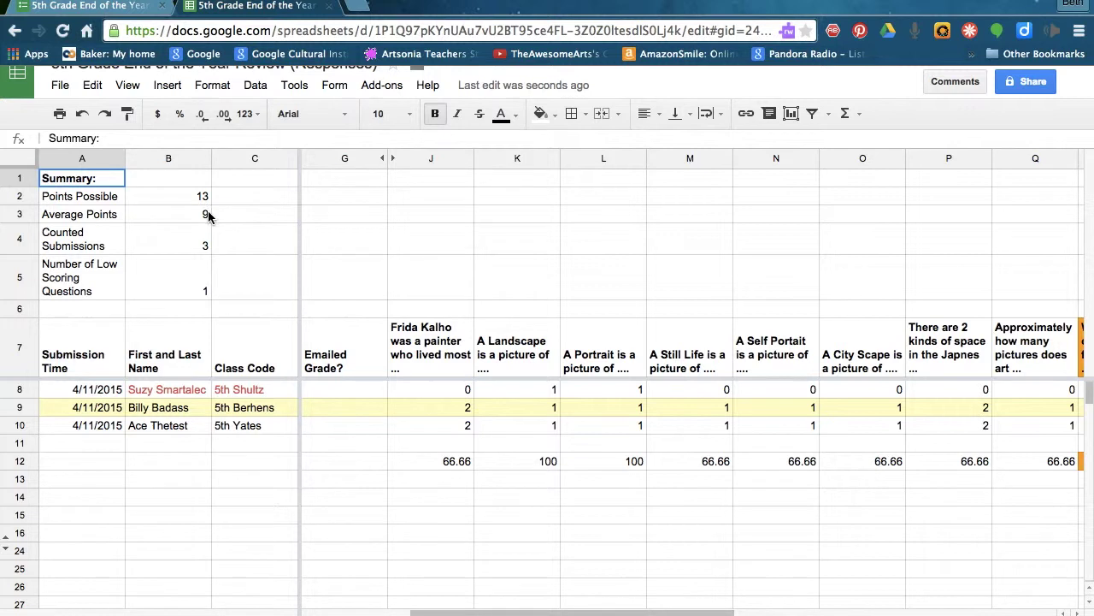
scroll(395, 425, right, 3)
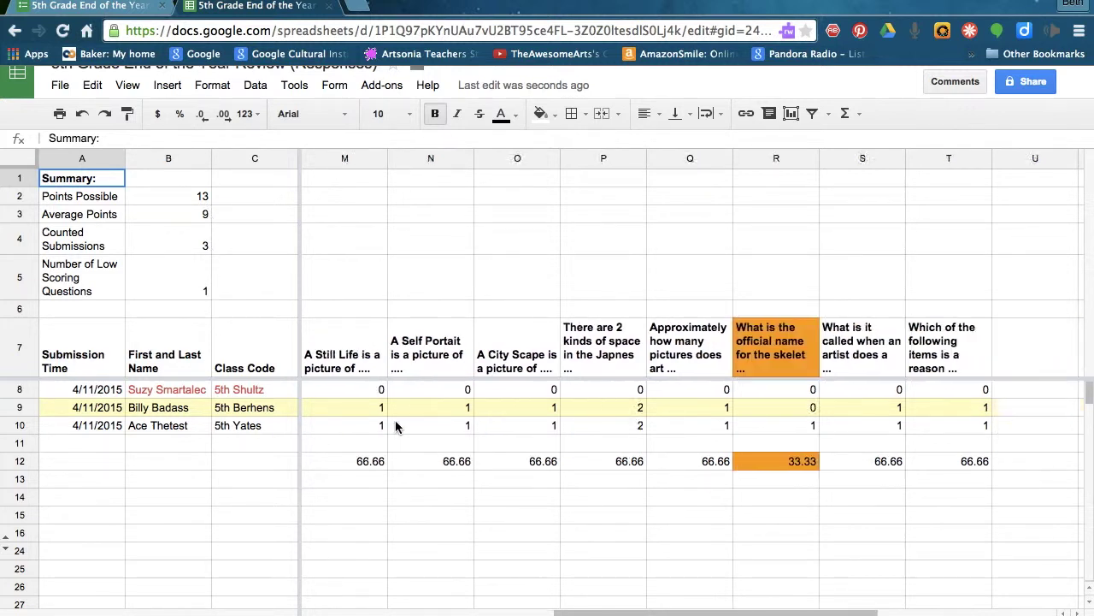
scroll(395, 425, left, 3)
scroll(395, 425, right, 3)
scroll(395, 425, right, 2)
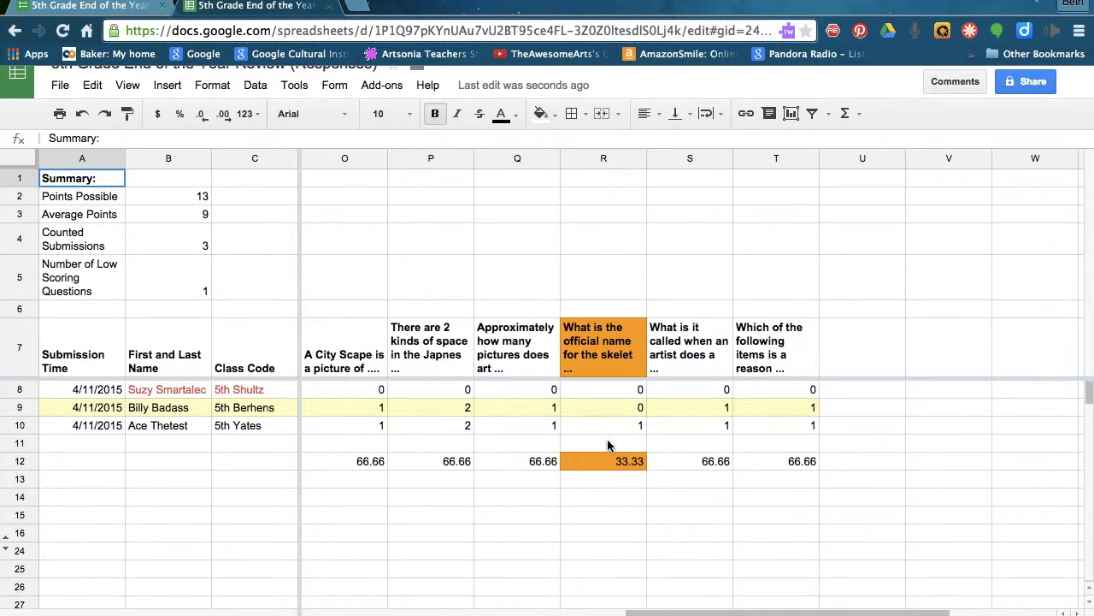
scroll(606, 445, left, 10)
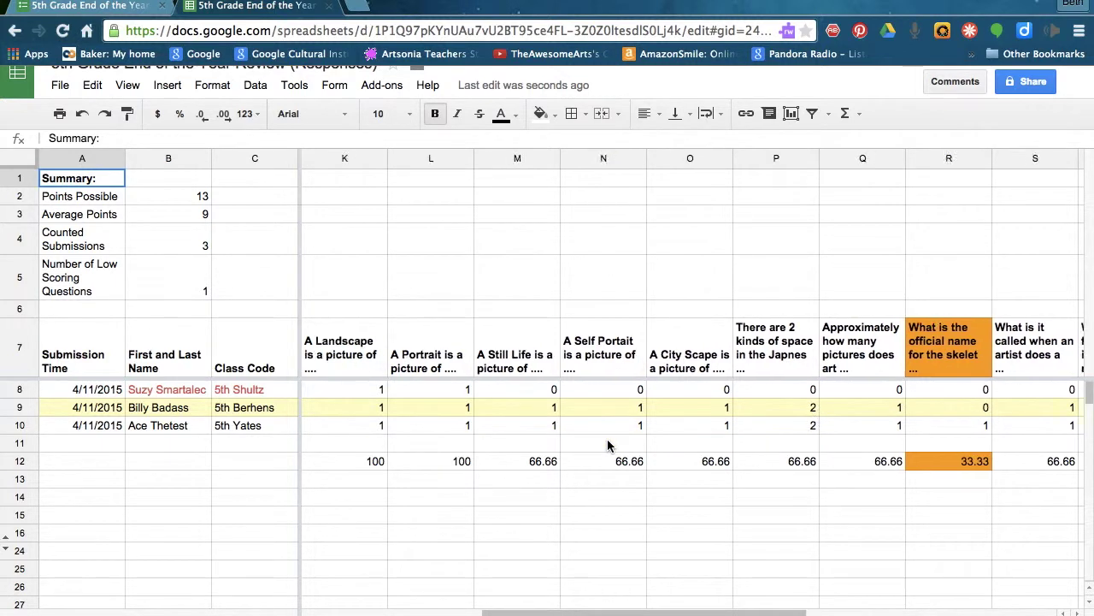
Step: View Flubaroo's grading report with the histogram of grades and close it
click(382, 85)
mouse_move(415, 120)
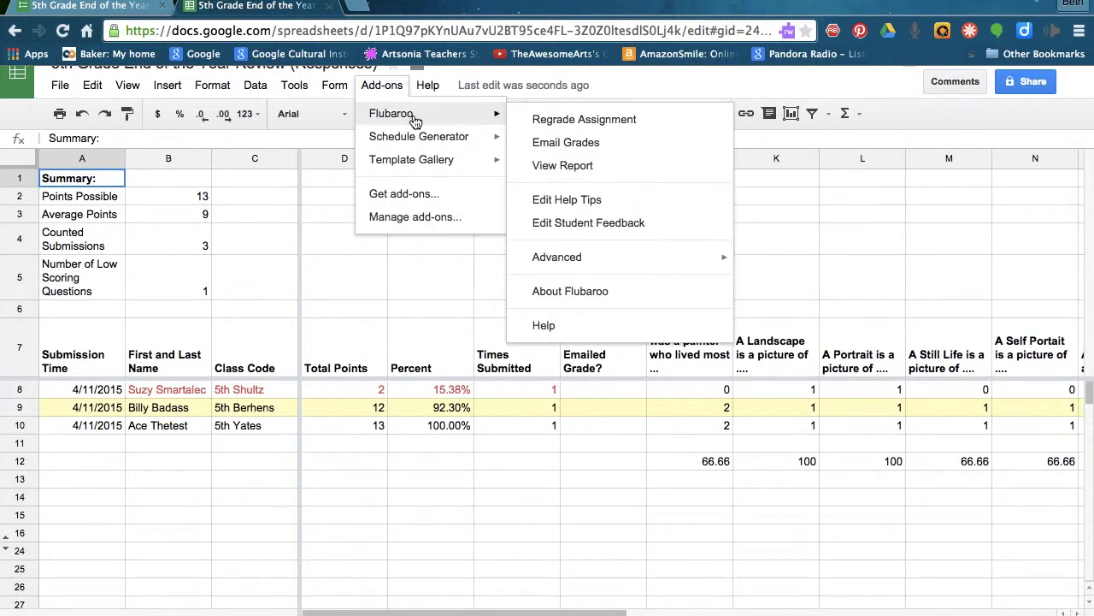
click(630, 170)
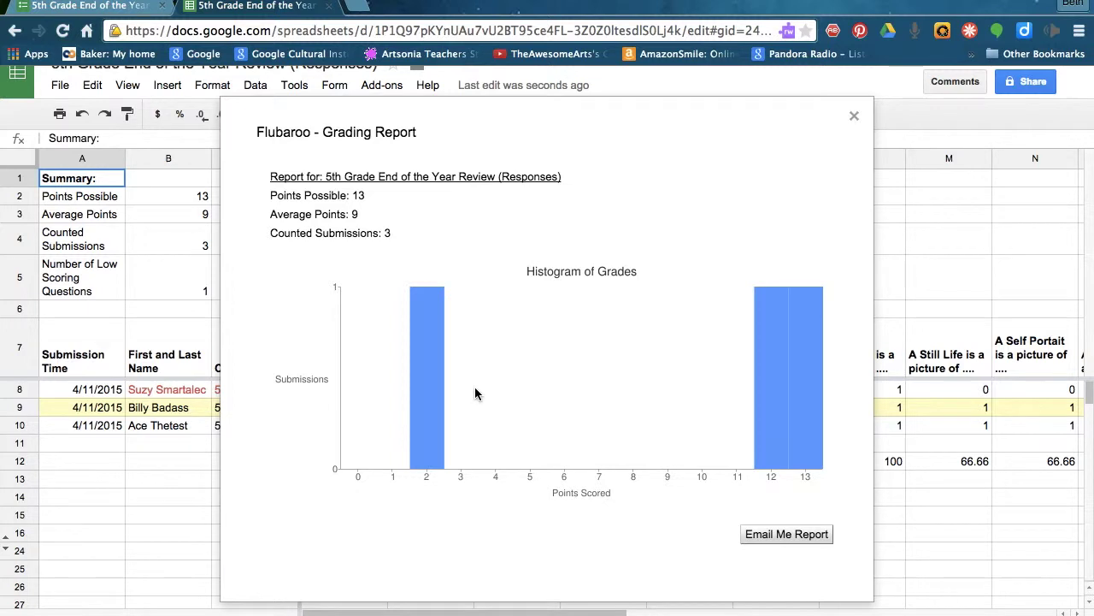
click(853, 115)
Step: Look over Flubaroo's advanced choices and its Email Grades settings, closing them without sending any grades
click(381, 85)
mouse_move(428, 118)
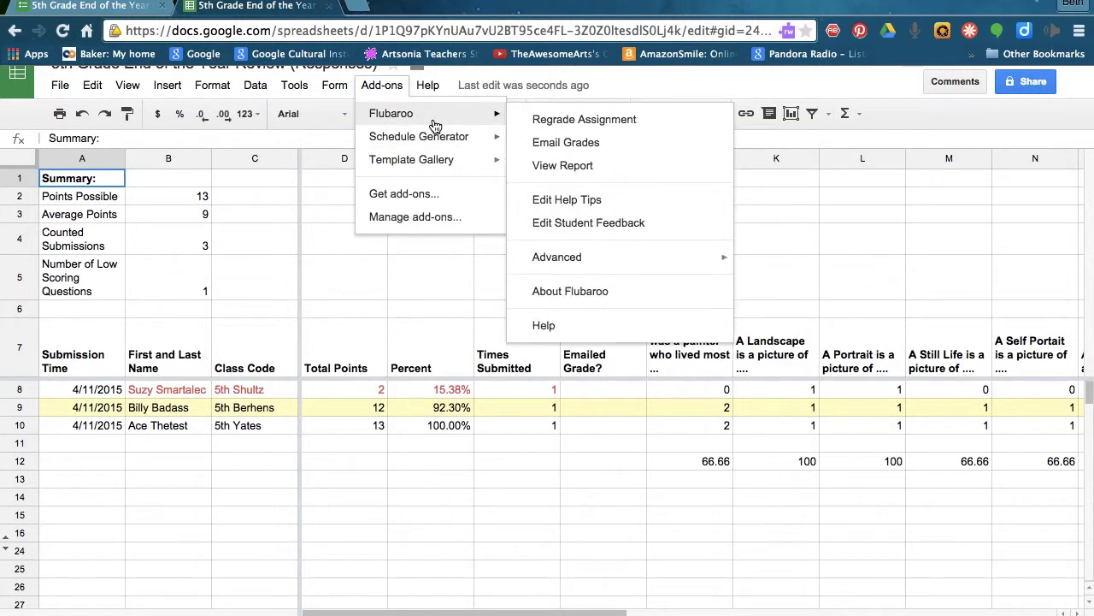
mouse_move(615, 258)
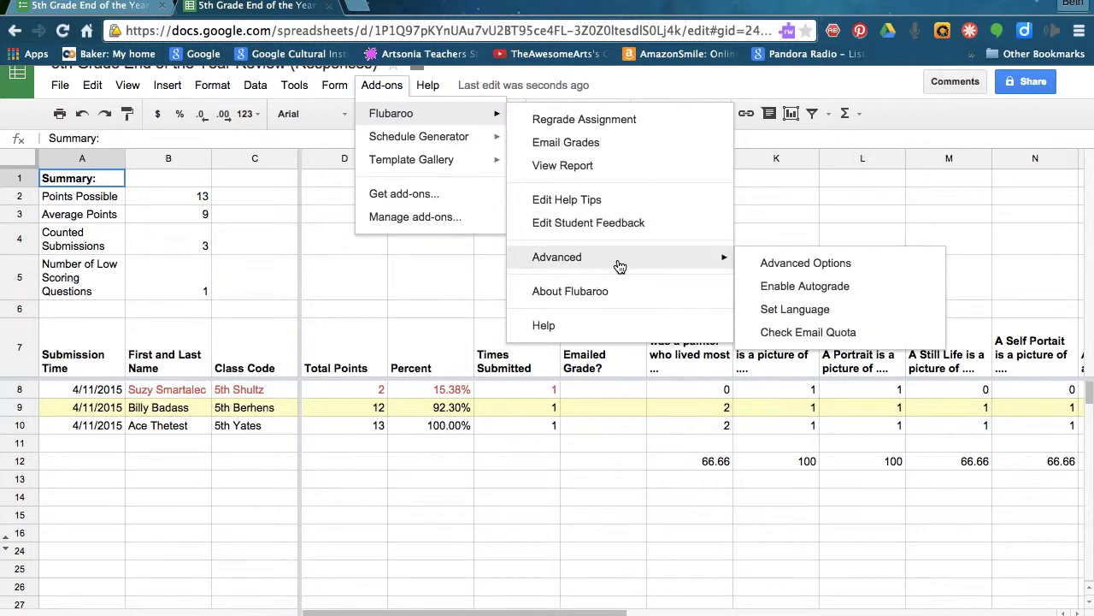
click(650, 145)
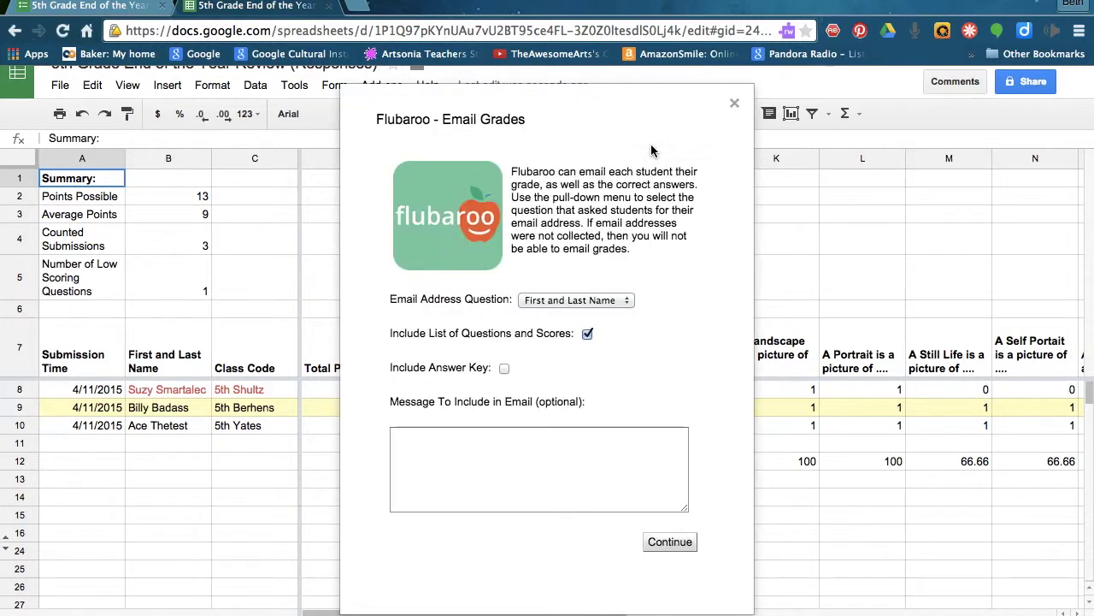
click(734, 103)
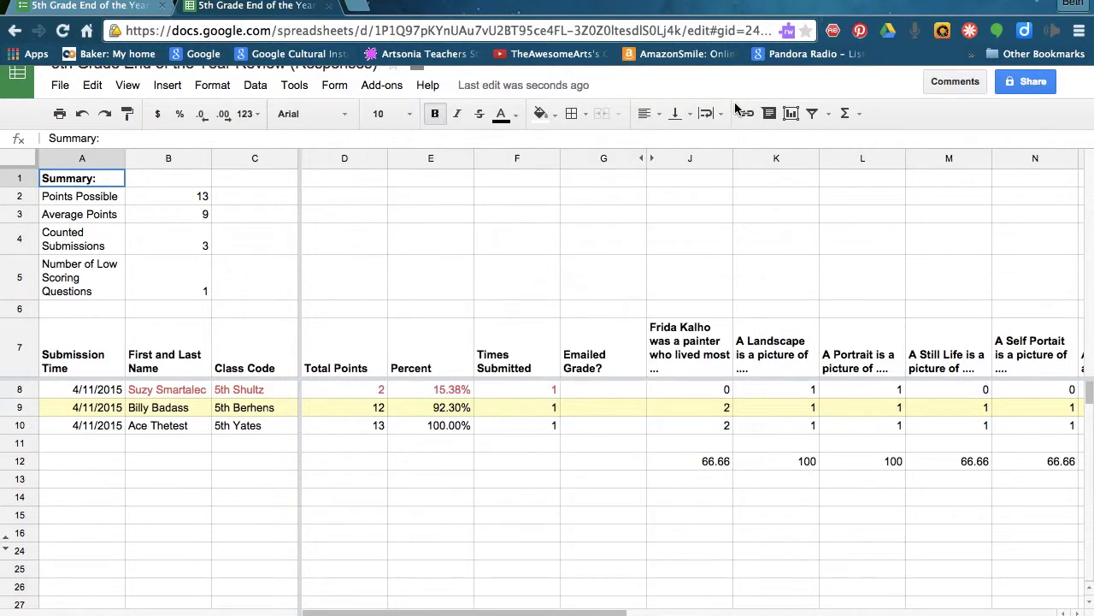